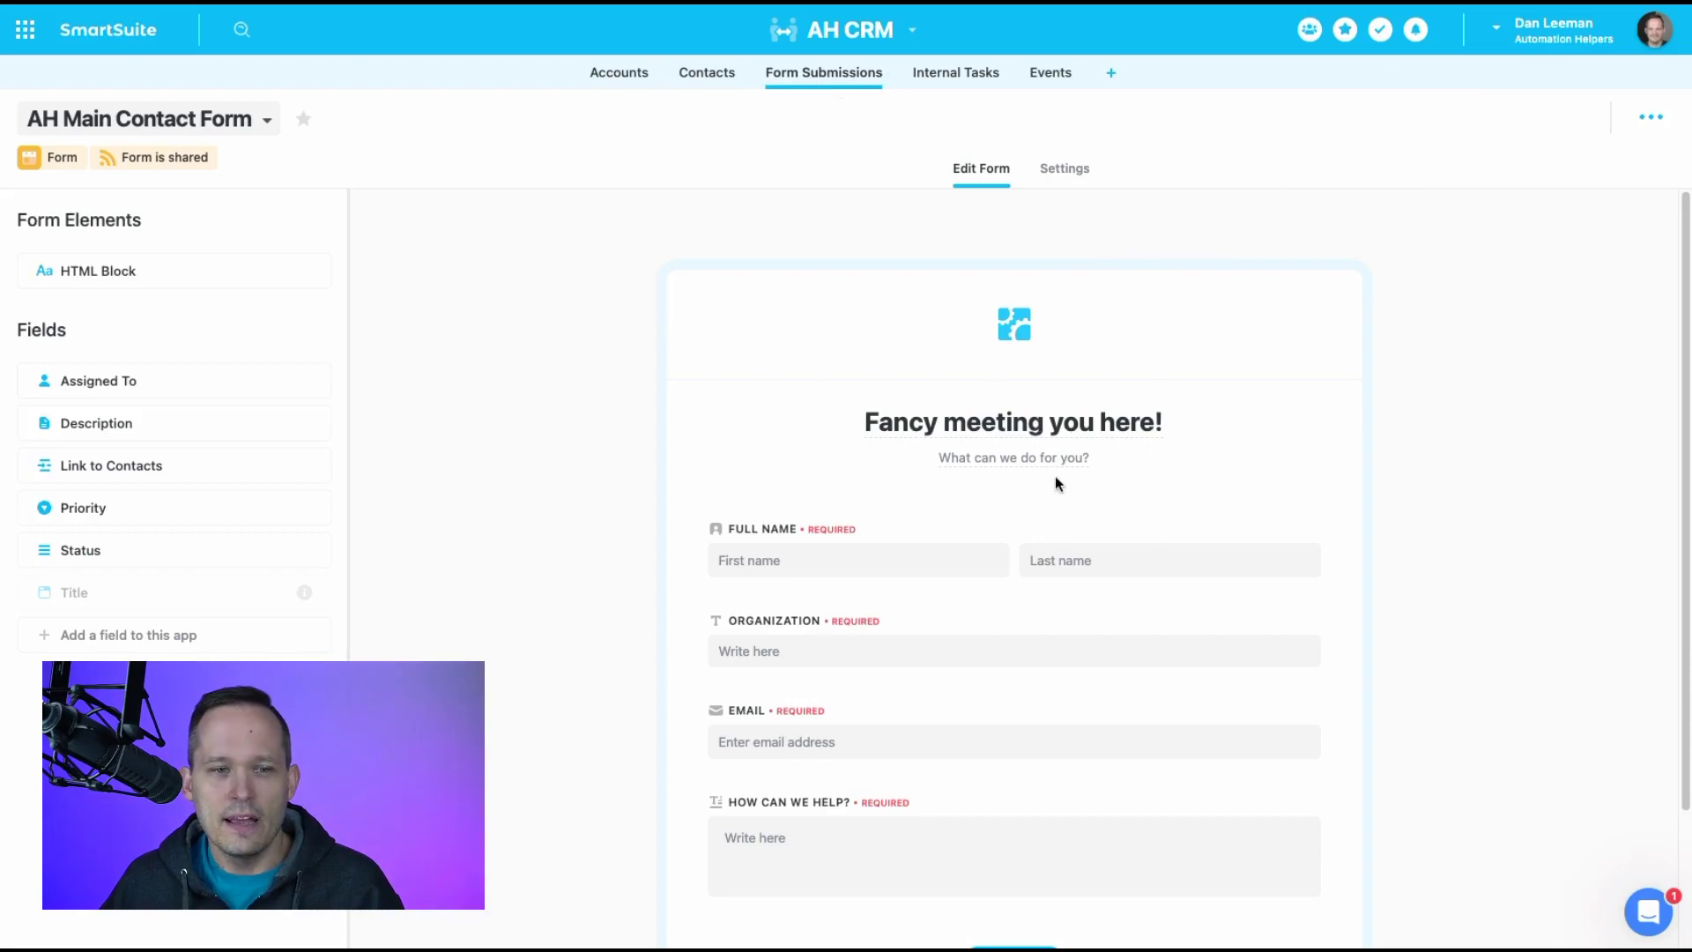
Scroll the AH Main Contact Form to review its required Full Name, Organization, Email and help fields
scroll(1070, 406, "down", 2)
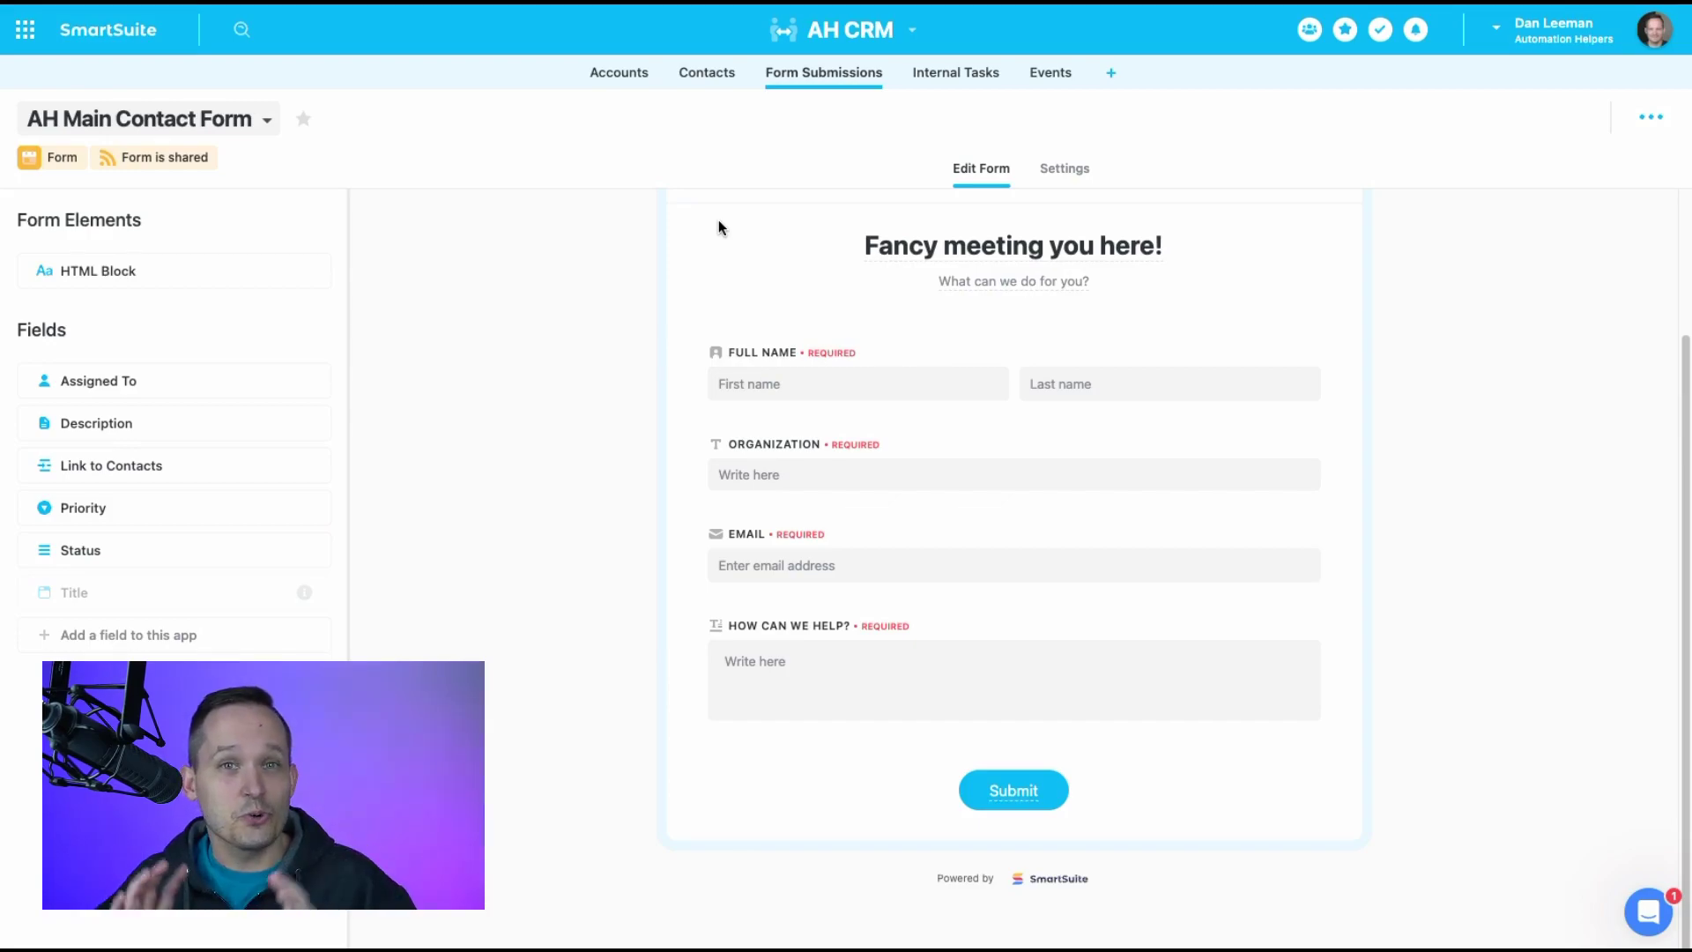
Open the Create Contact and Account from Form Submission automation from AH CRM's Automations
left_click(908, 35)
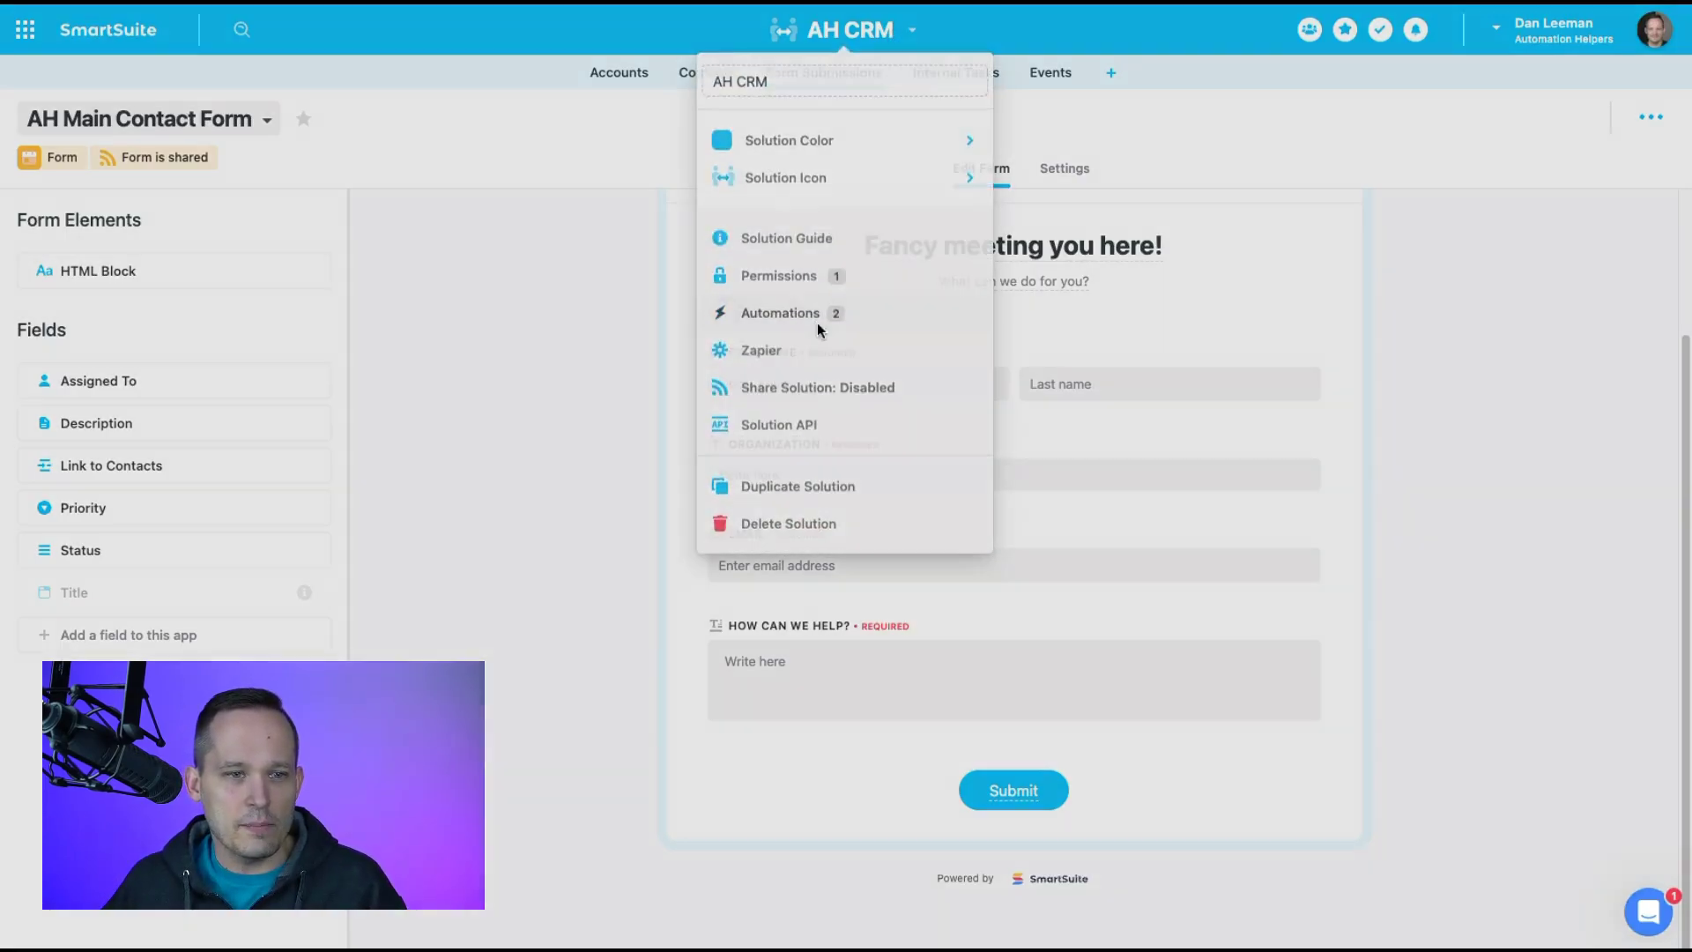
left_click(817, 323)
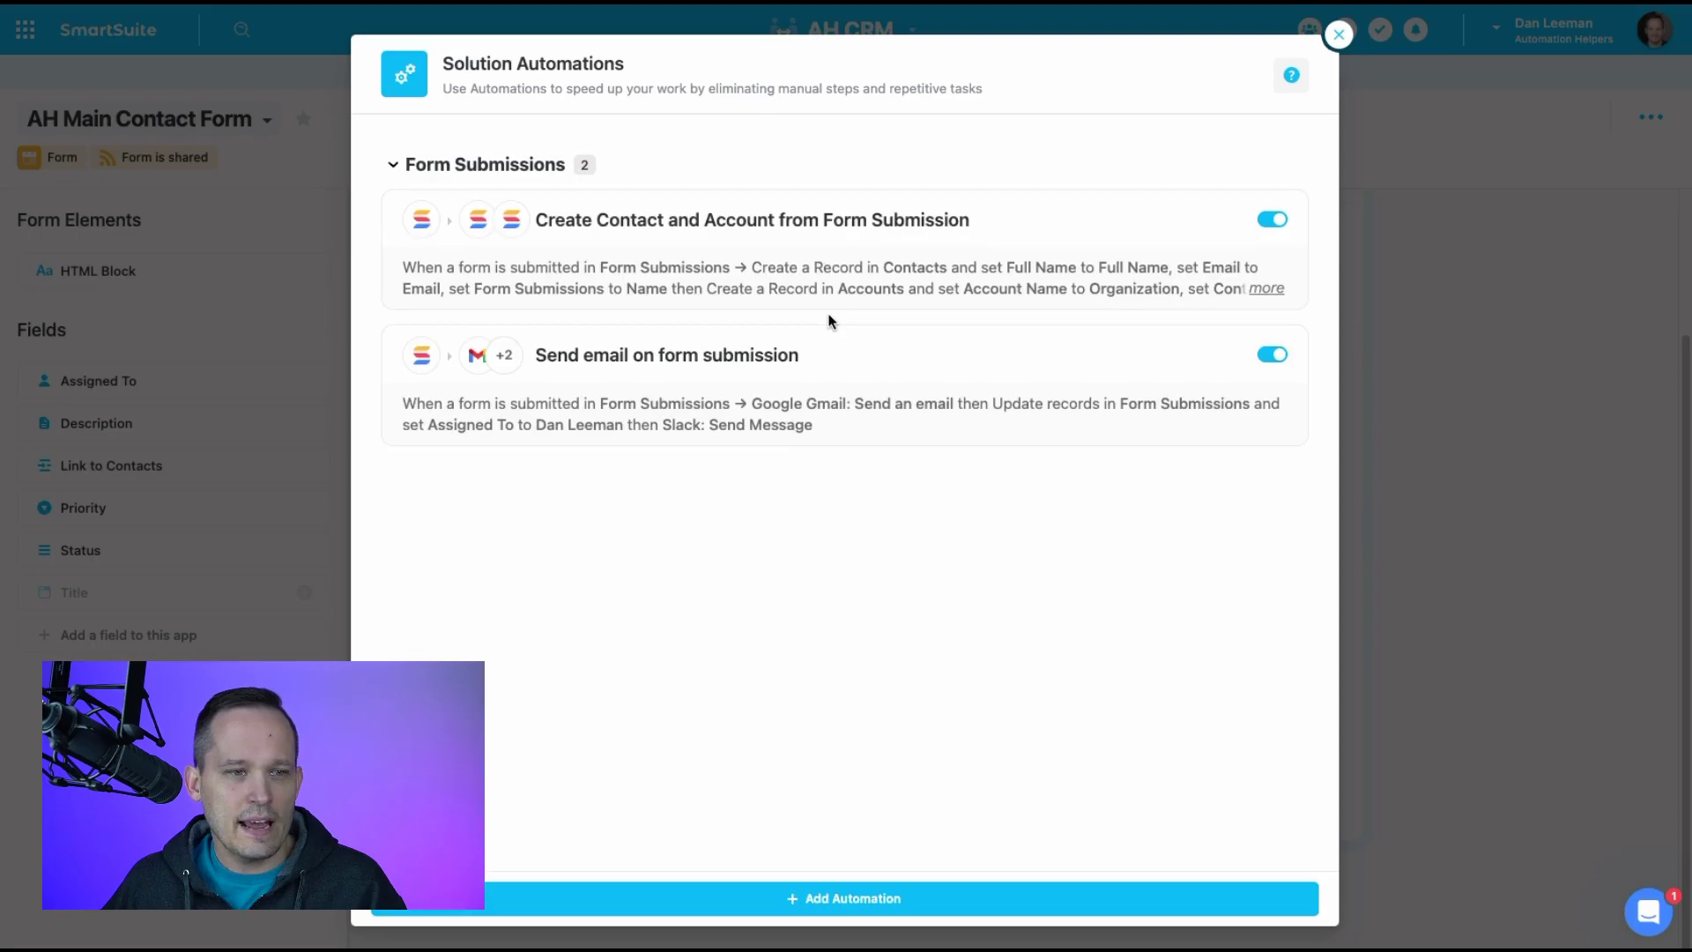
left_click(746, 239)
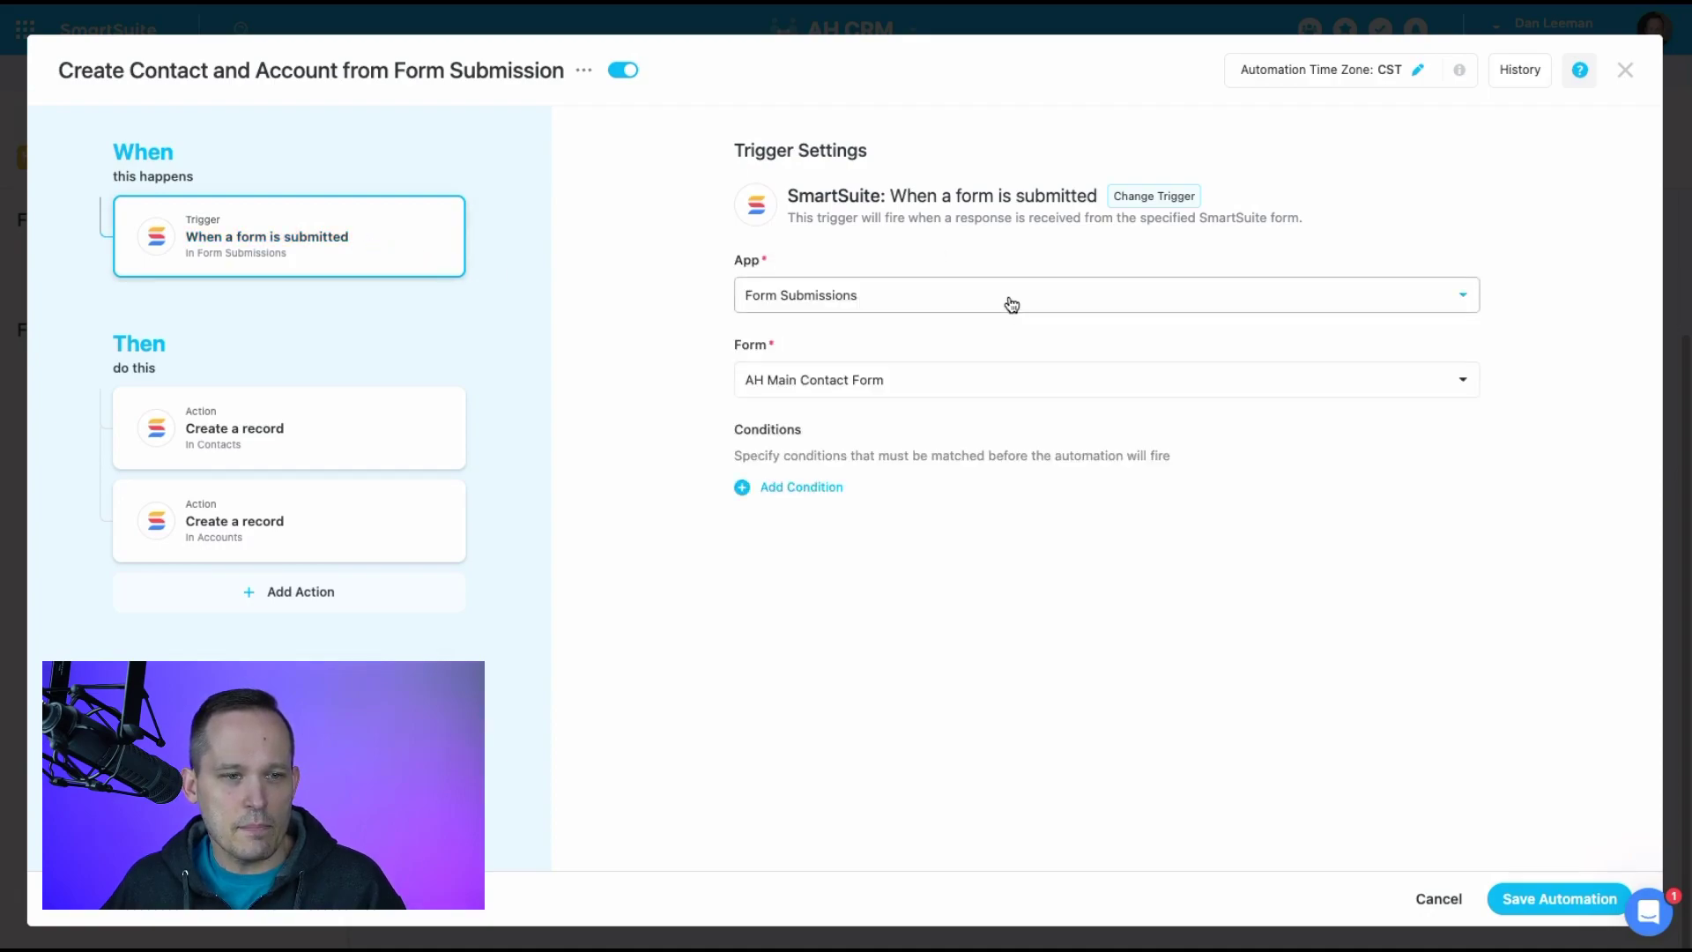
left_click(1012, 305)
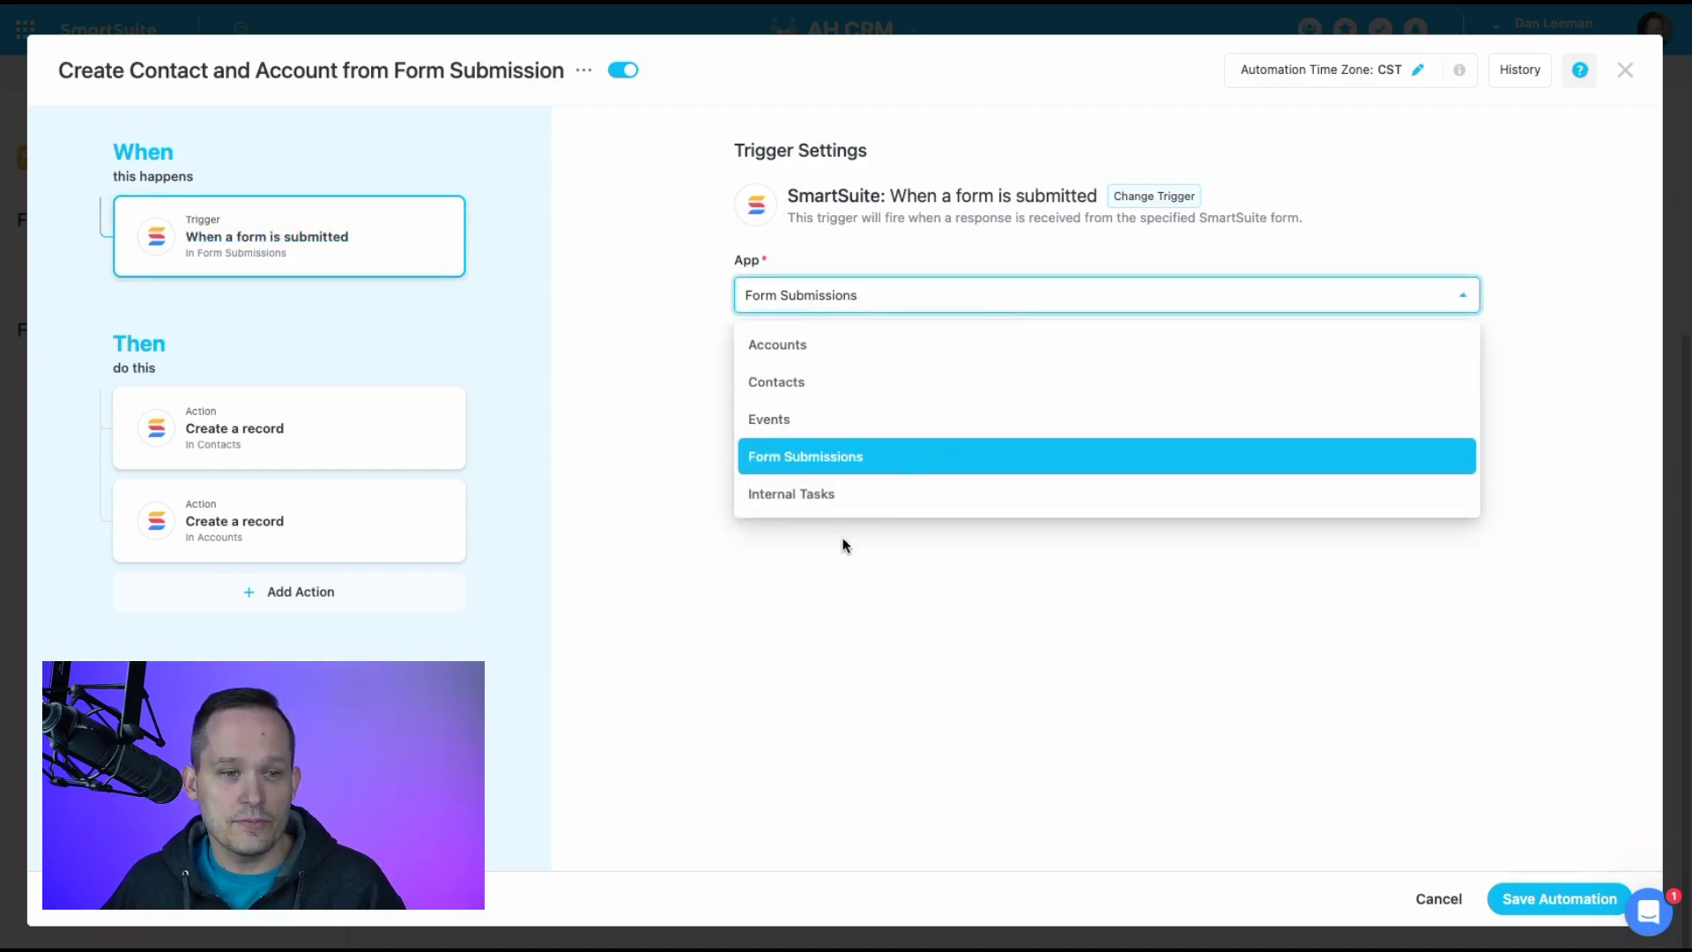
left_click(844, 640)
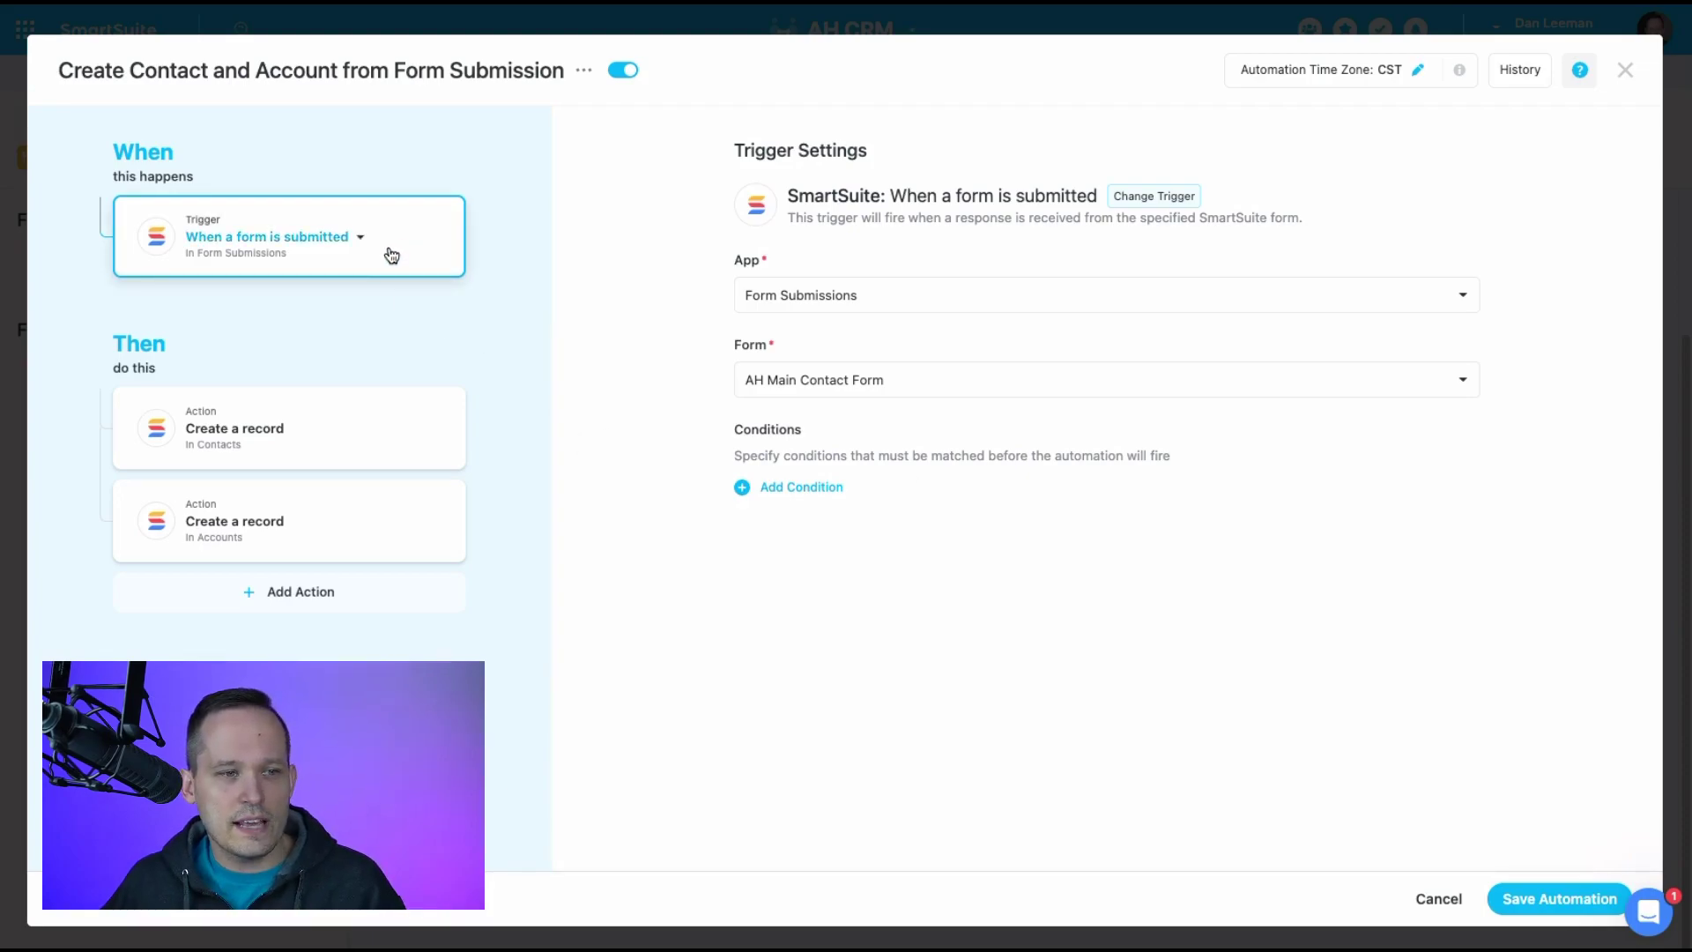
Open the first Create a record action and review the trigger fields feeding the contact's Full Name
left_click(357, 429)
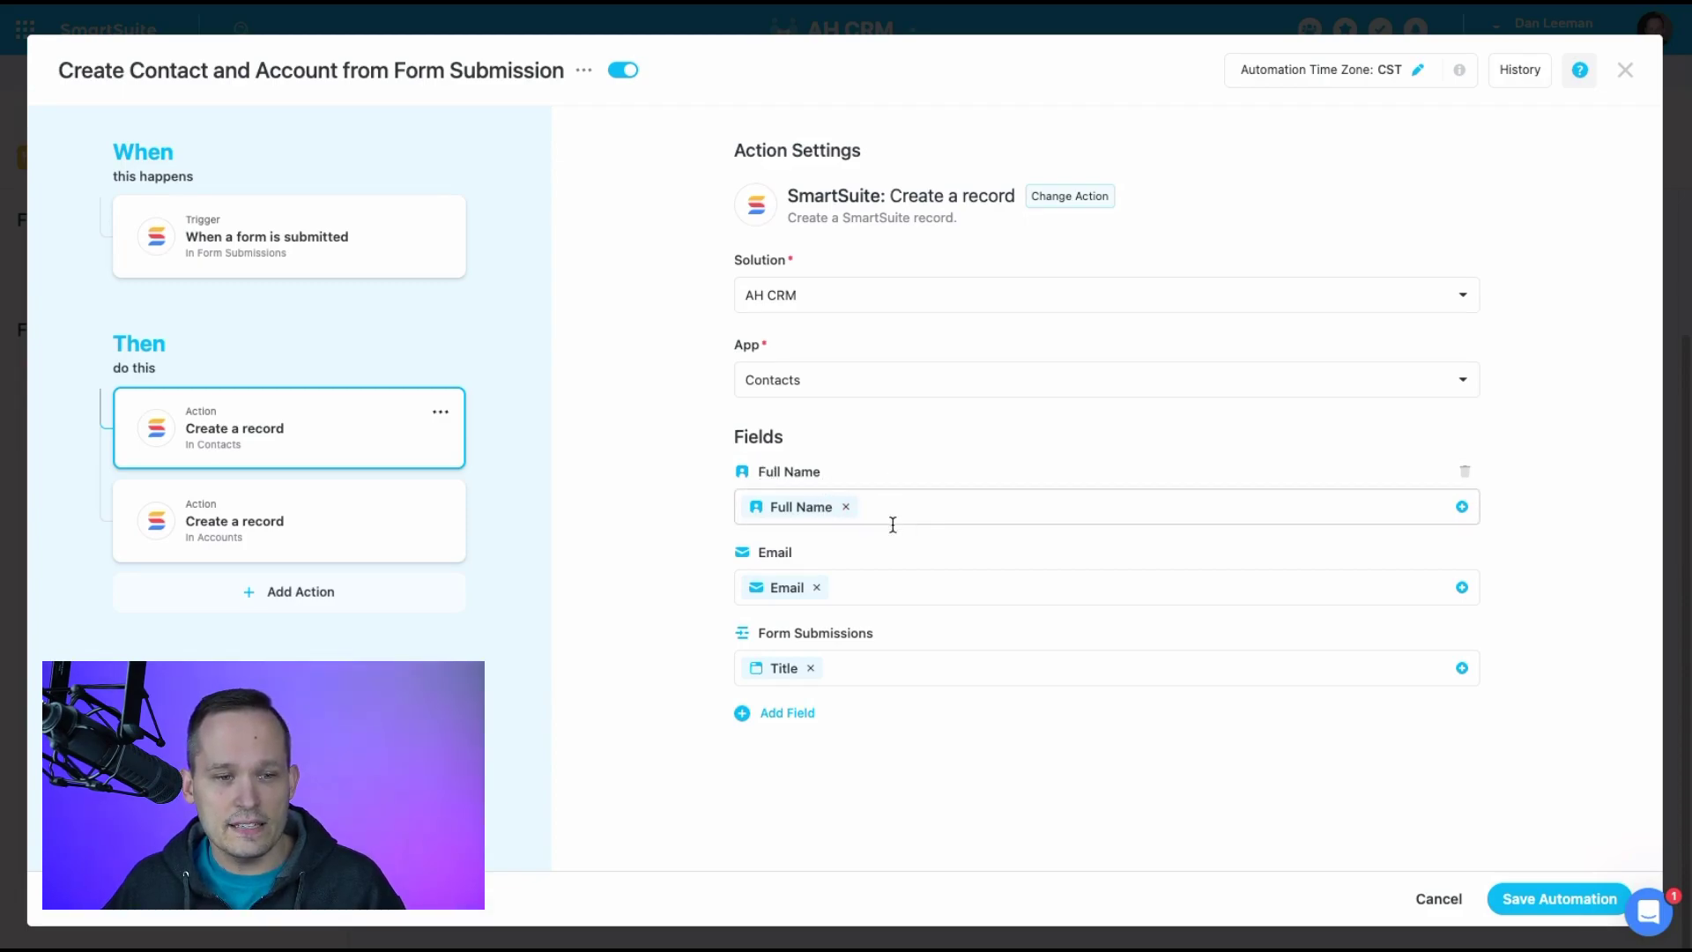
left_click(1216, 518)
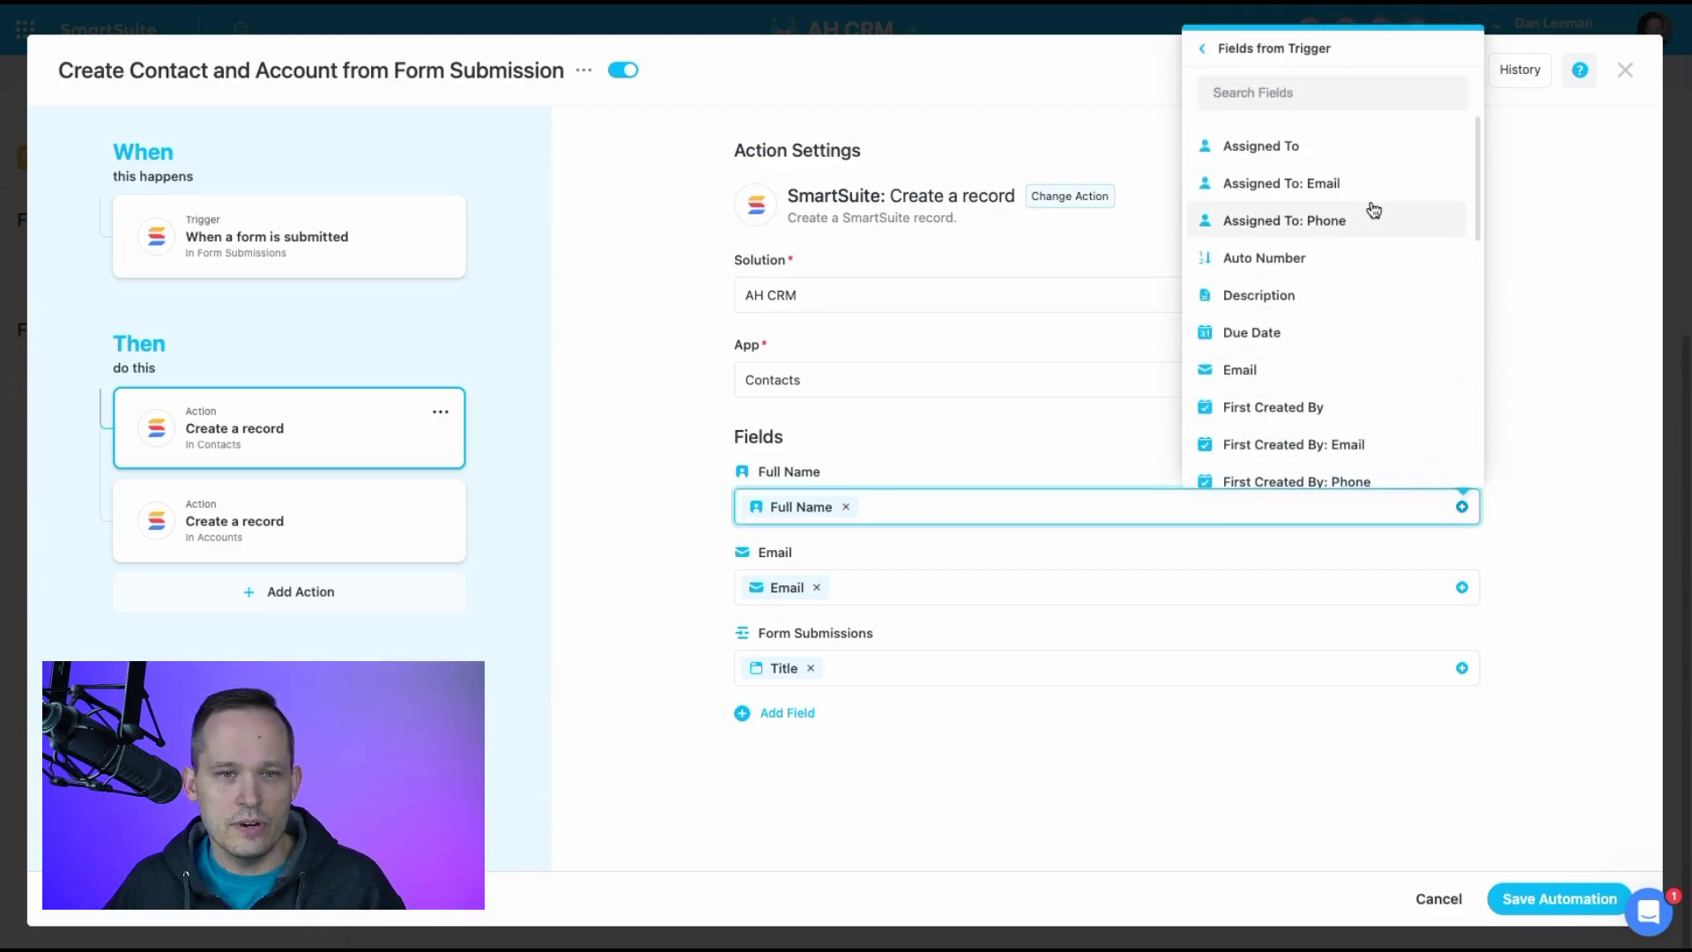
scroll(1368, 215, "down", 1)
scroll(1313, 246, "down", 3)
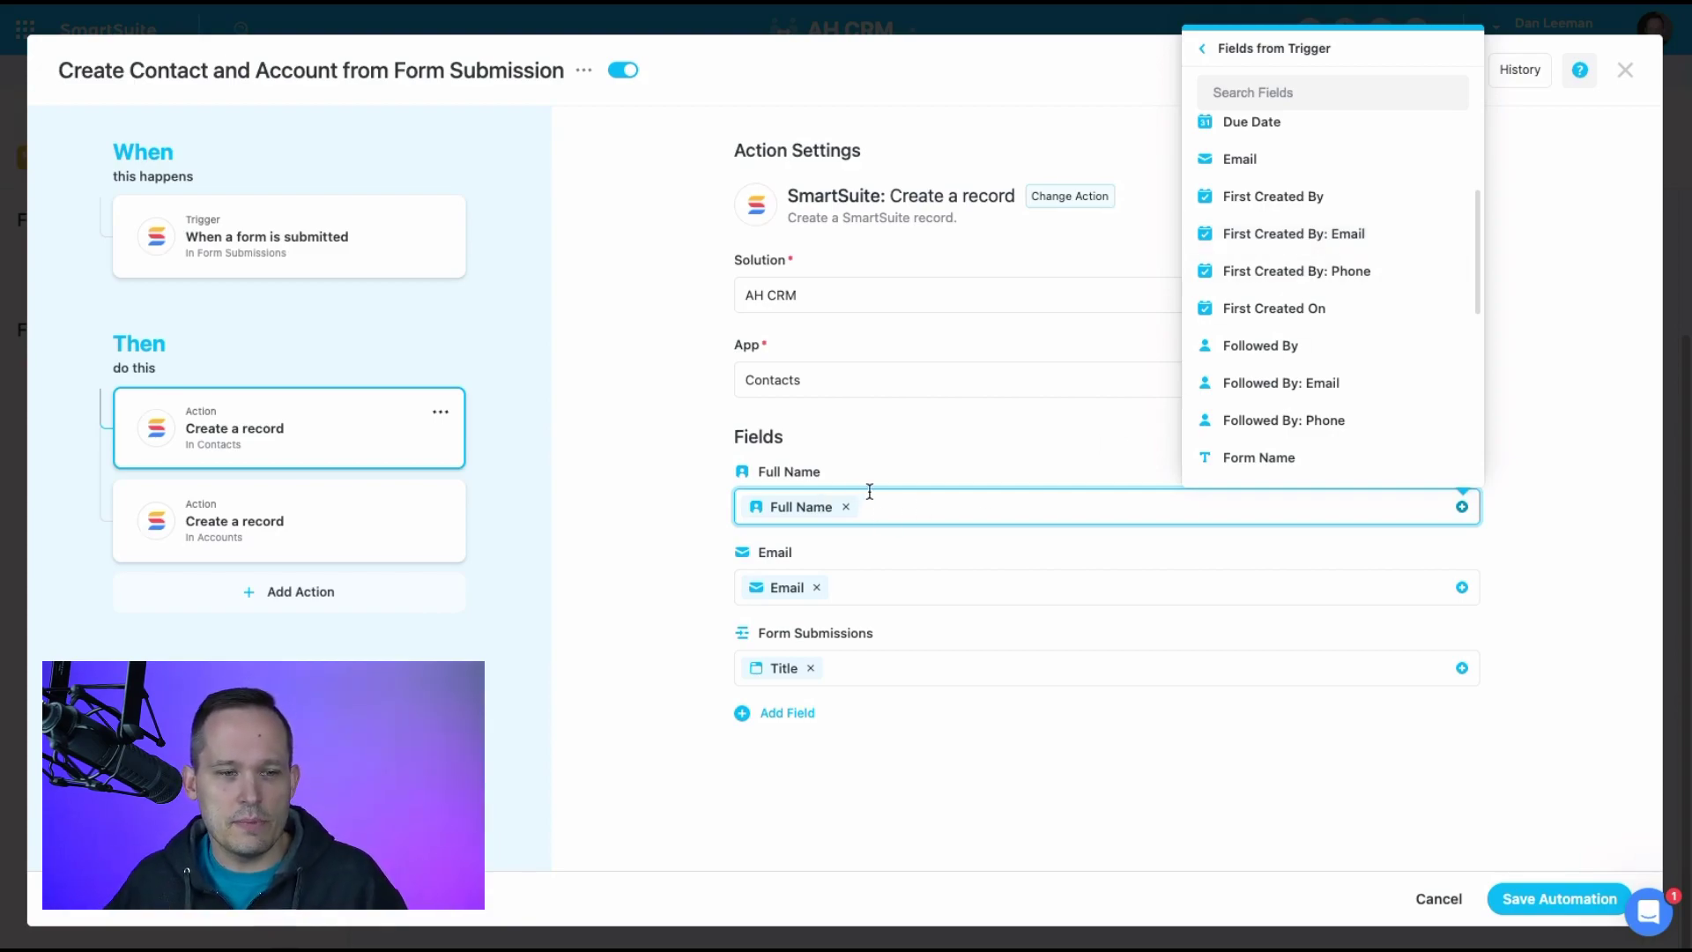
left_click(917, 590)
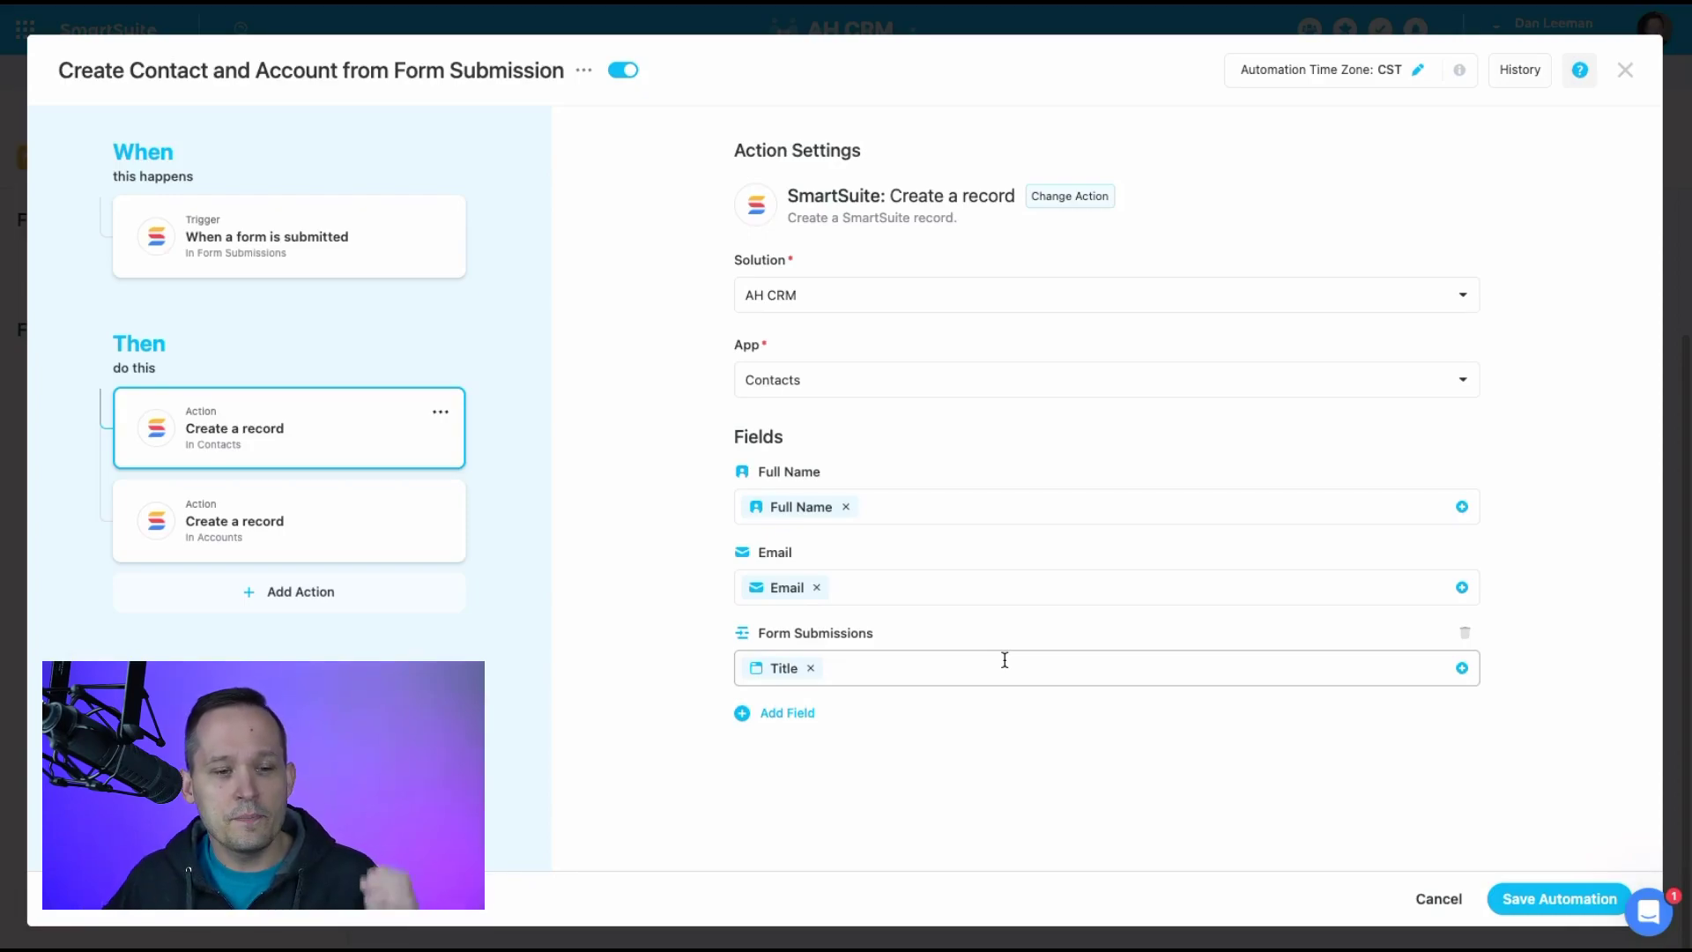
Browse the Fields from Trigger list available for the Contacts record's Form Submissions field
left_click(997, 671)
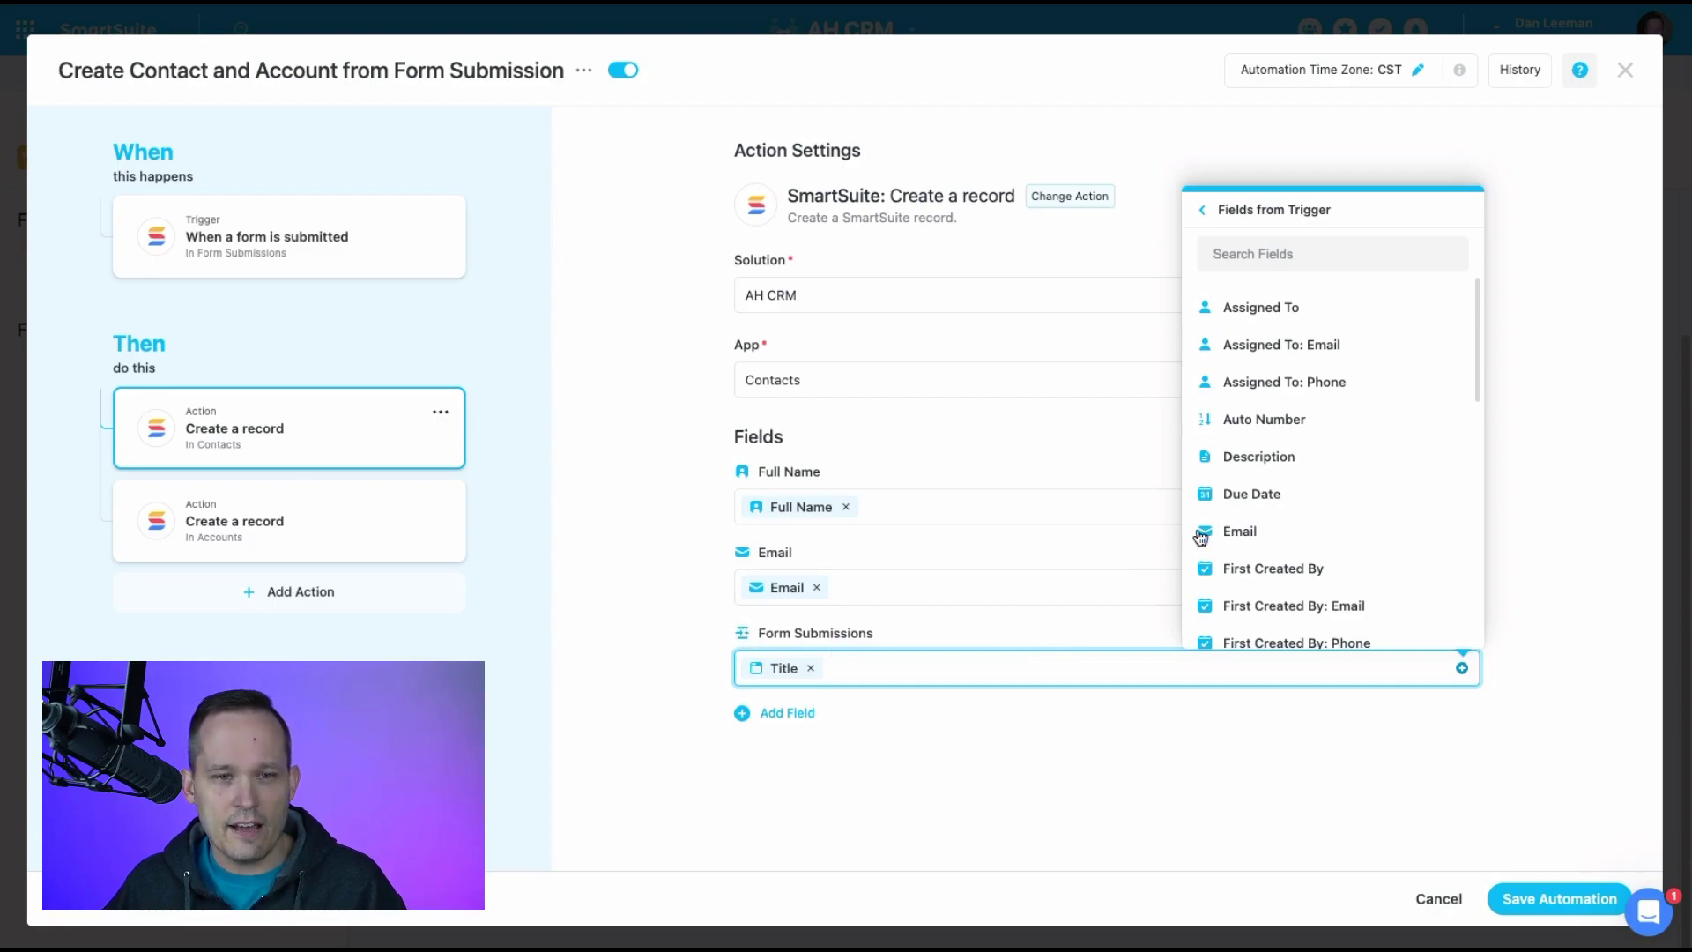
scroll(1266, 506, "down", 5)
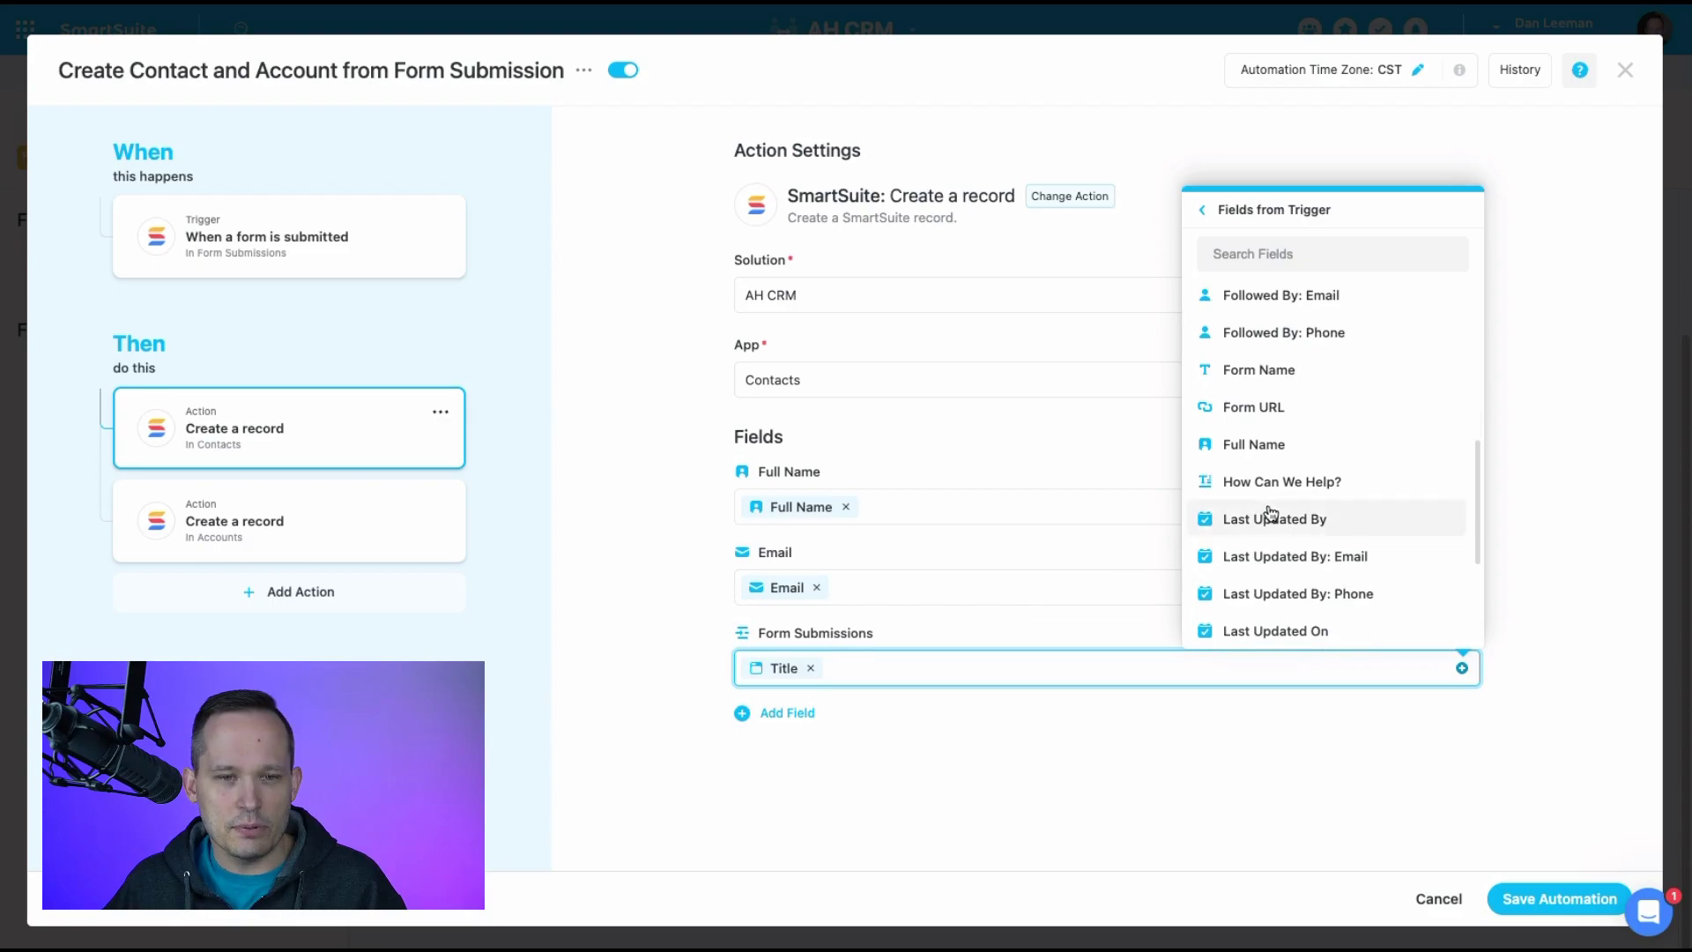
scroll(1269, 423, "up", 3)
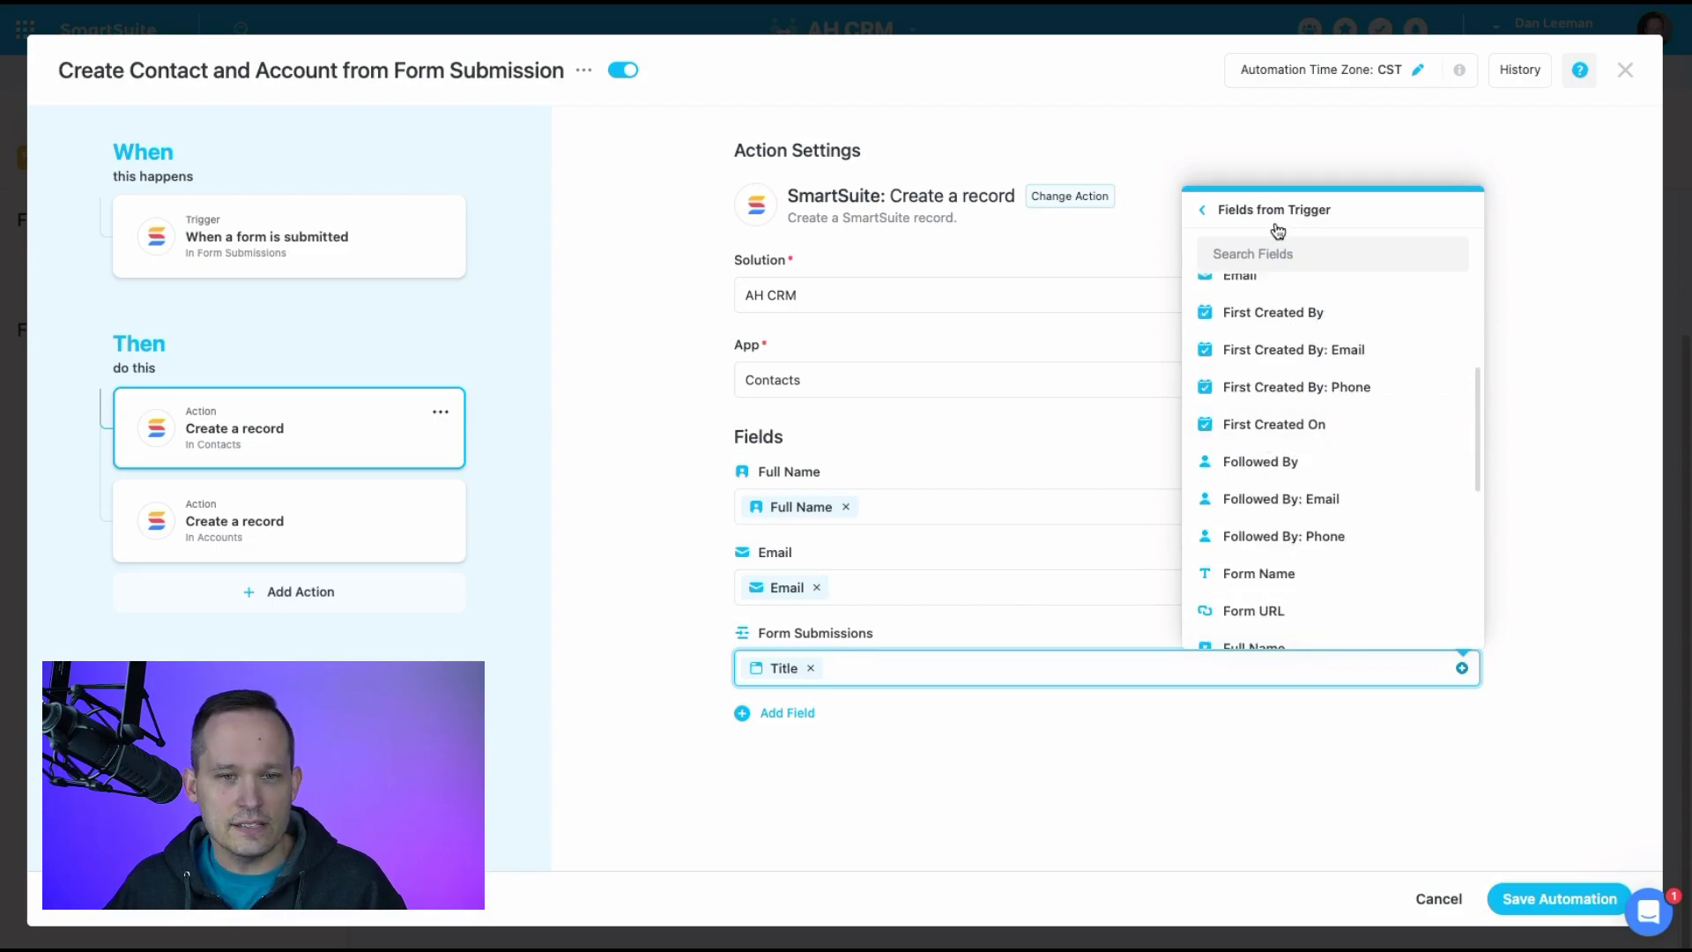
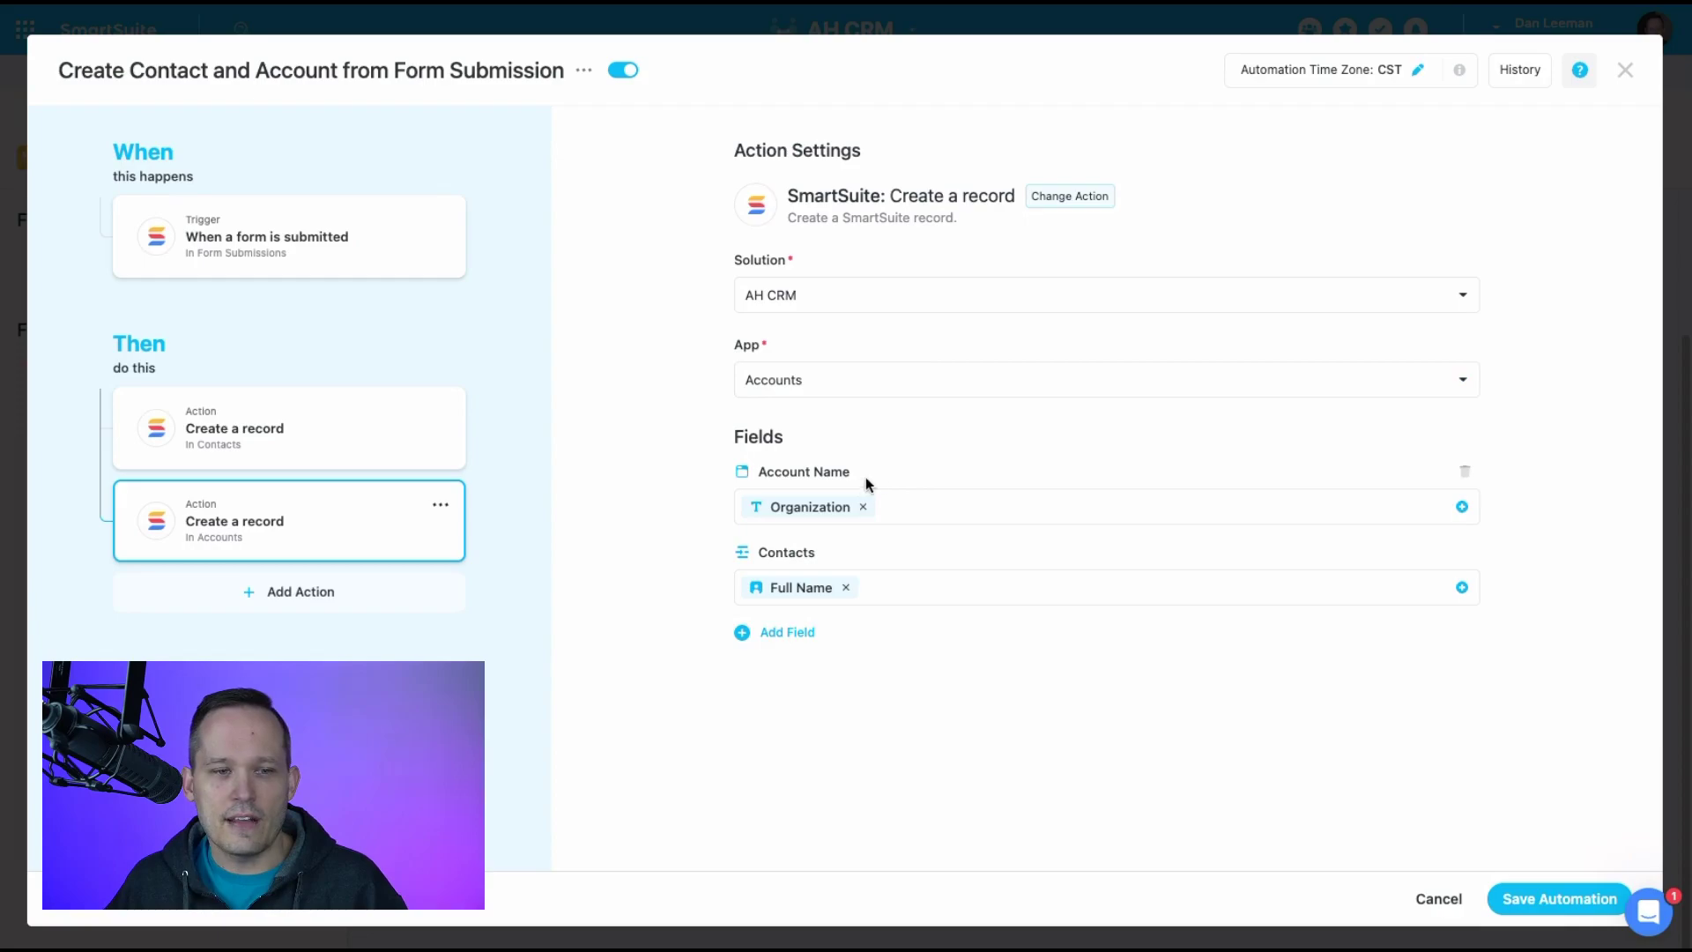
Preview trigger fields for Account Name and Contacts, then reopen the 'Create a record in Contacts' action
left_click(941, 505)
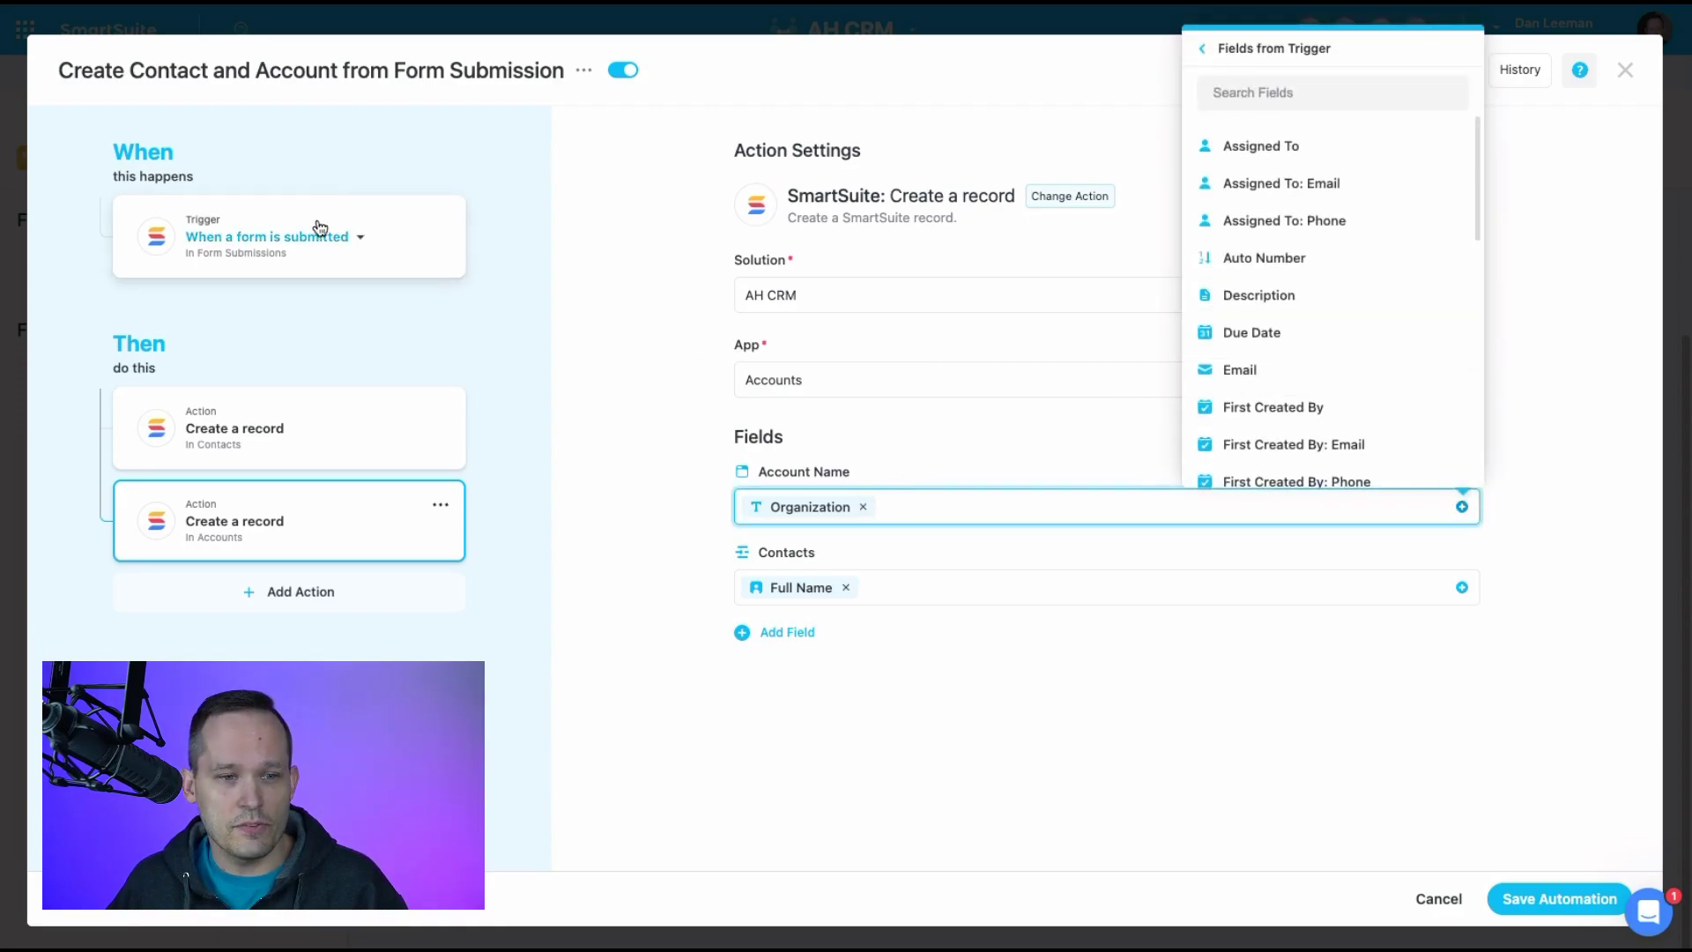
left_click(913, 594)
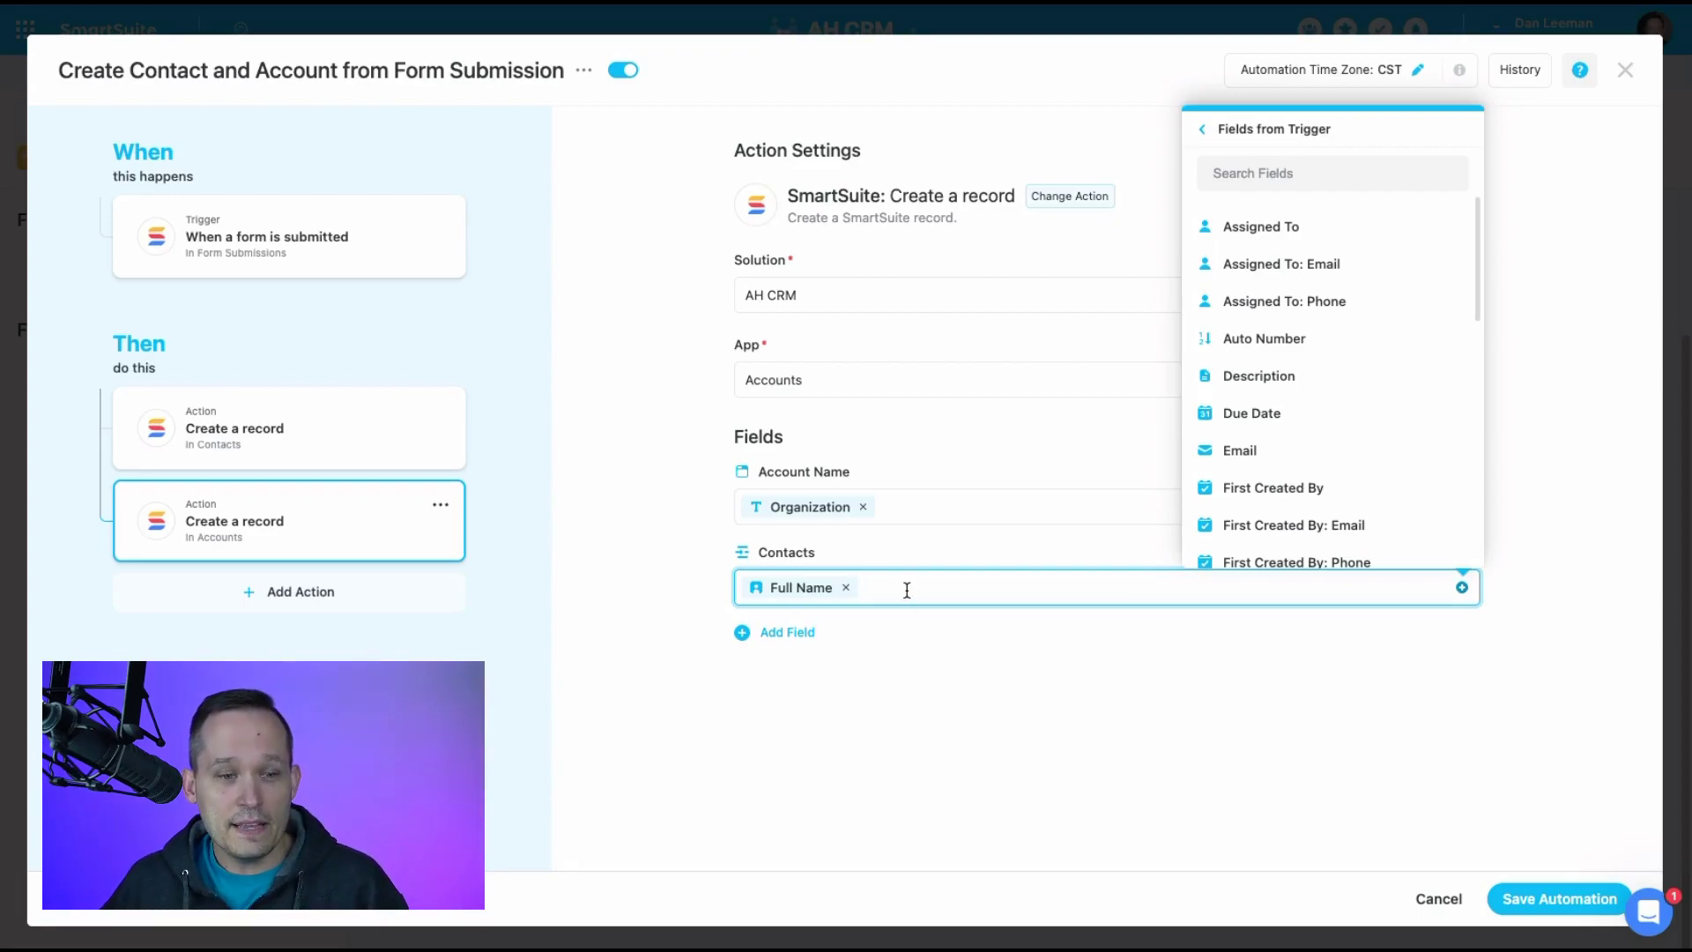
left_click(355, 434)
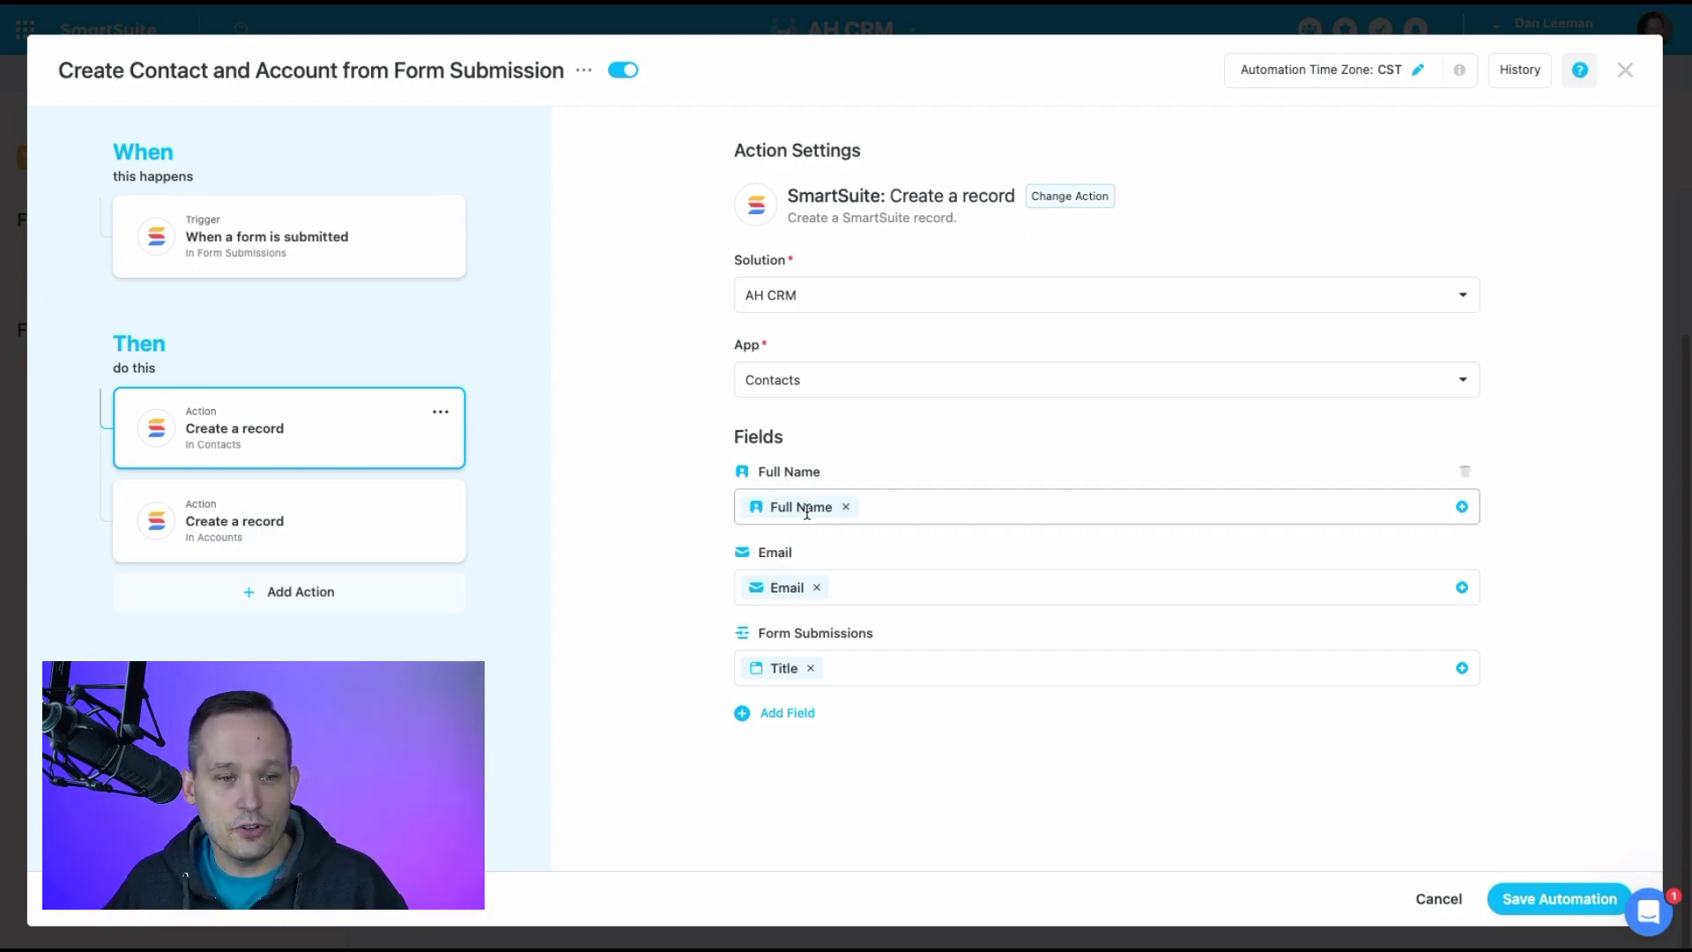
Confirm the Accounts action links Contacts via Full Name, then save the automation and close the editor
left_click(411, 536)
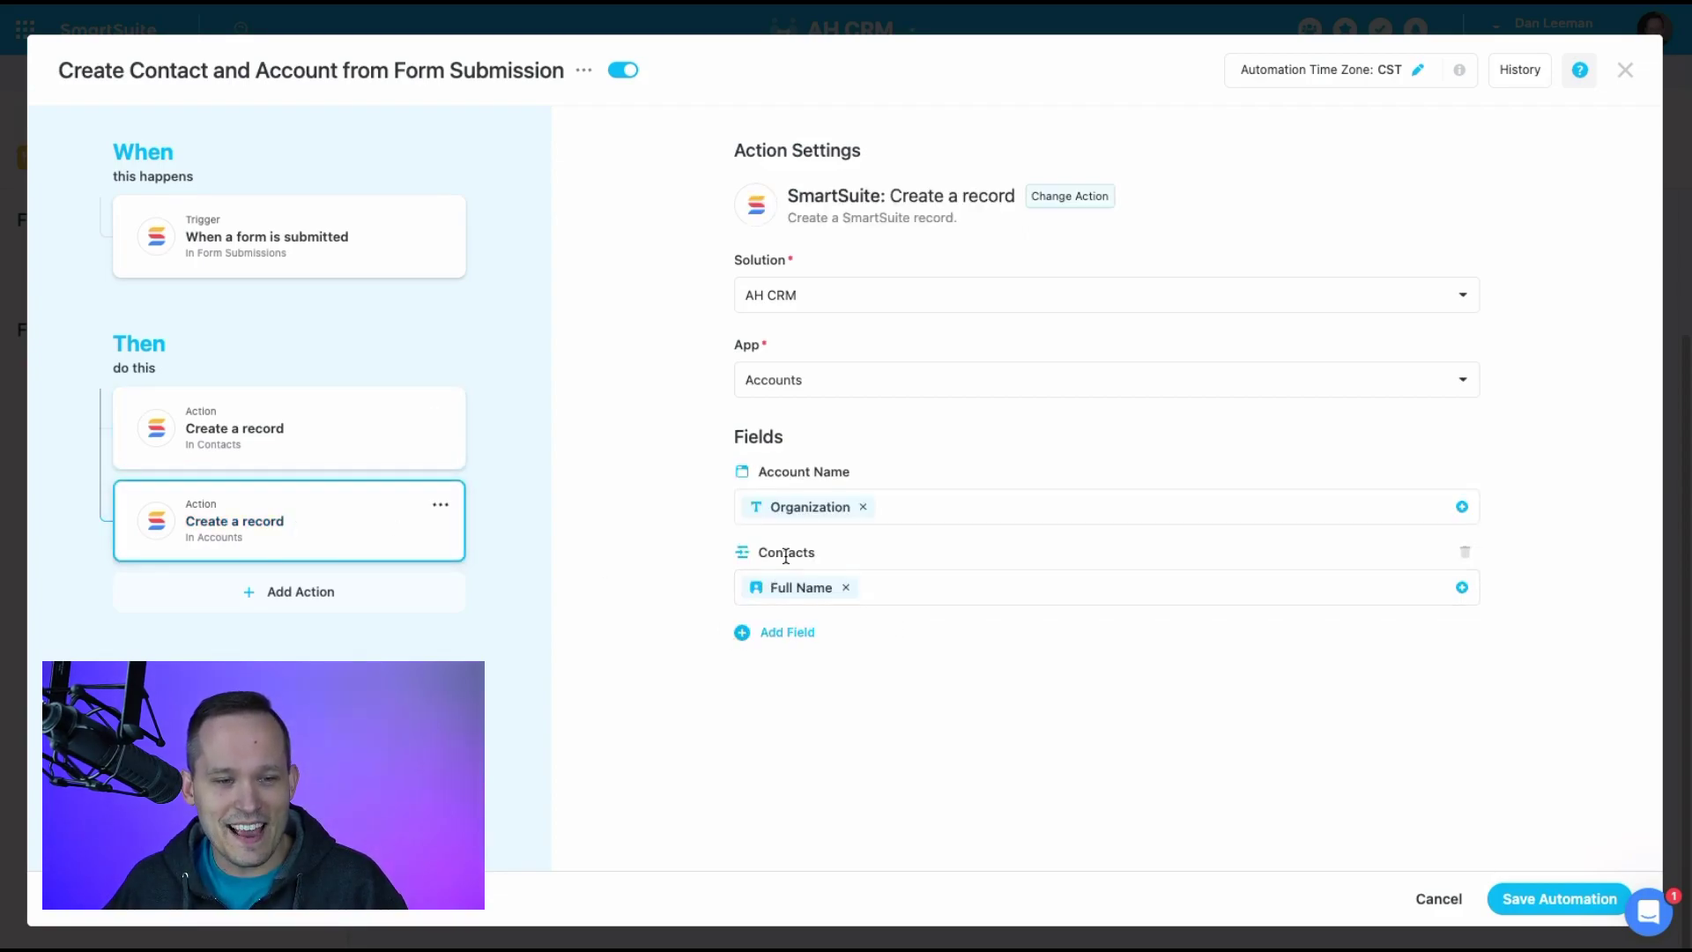
left_click(876, 581)
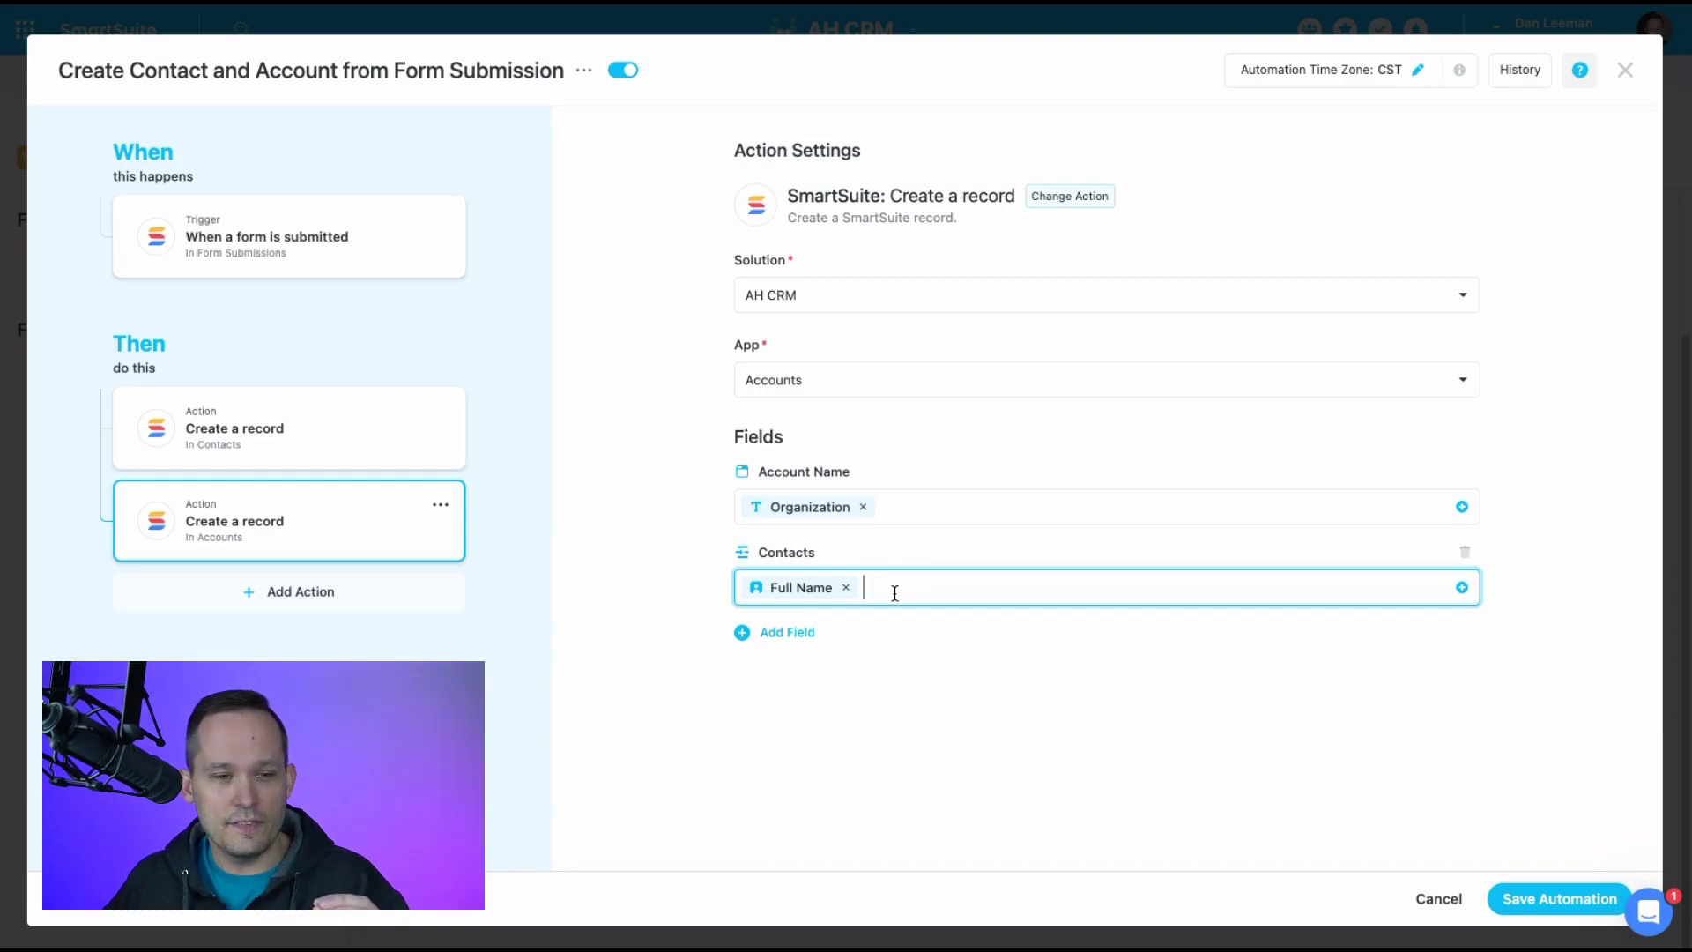
left_click(1462, 587)
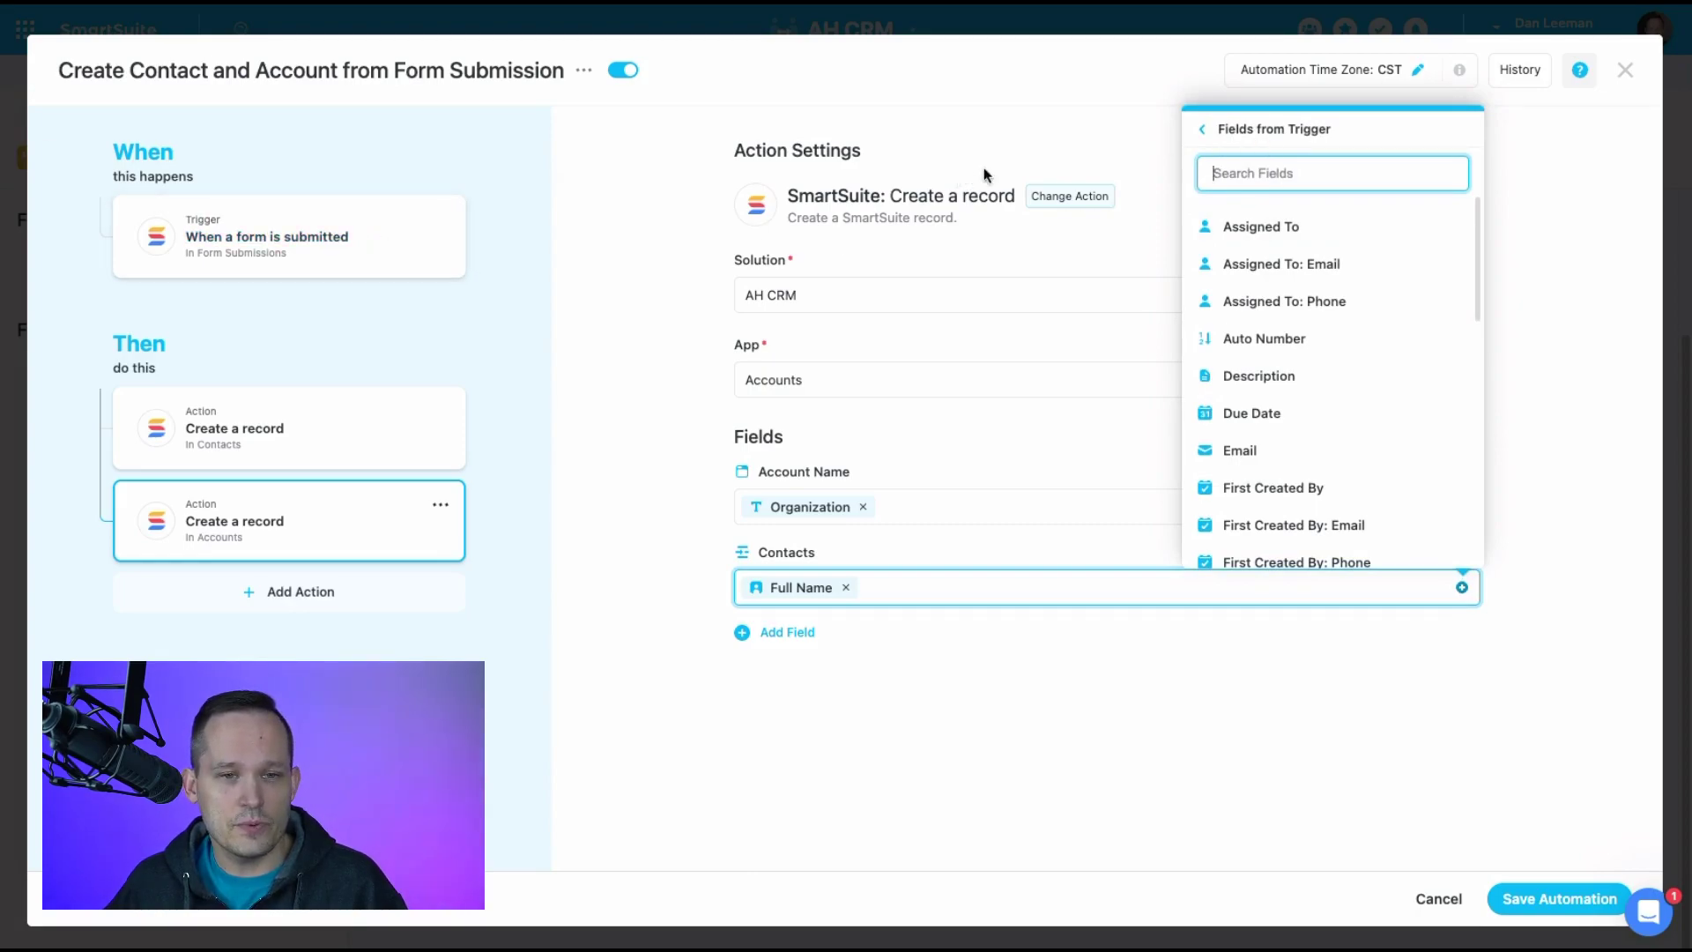
left_click(1204, 131)
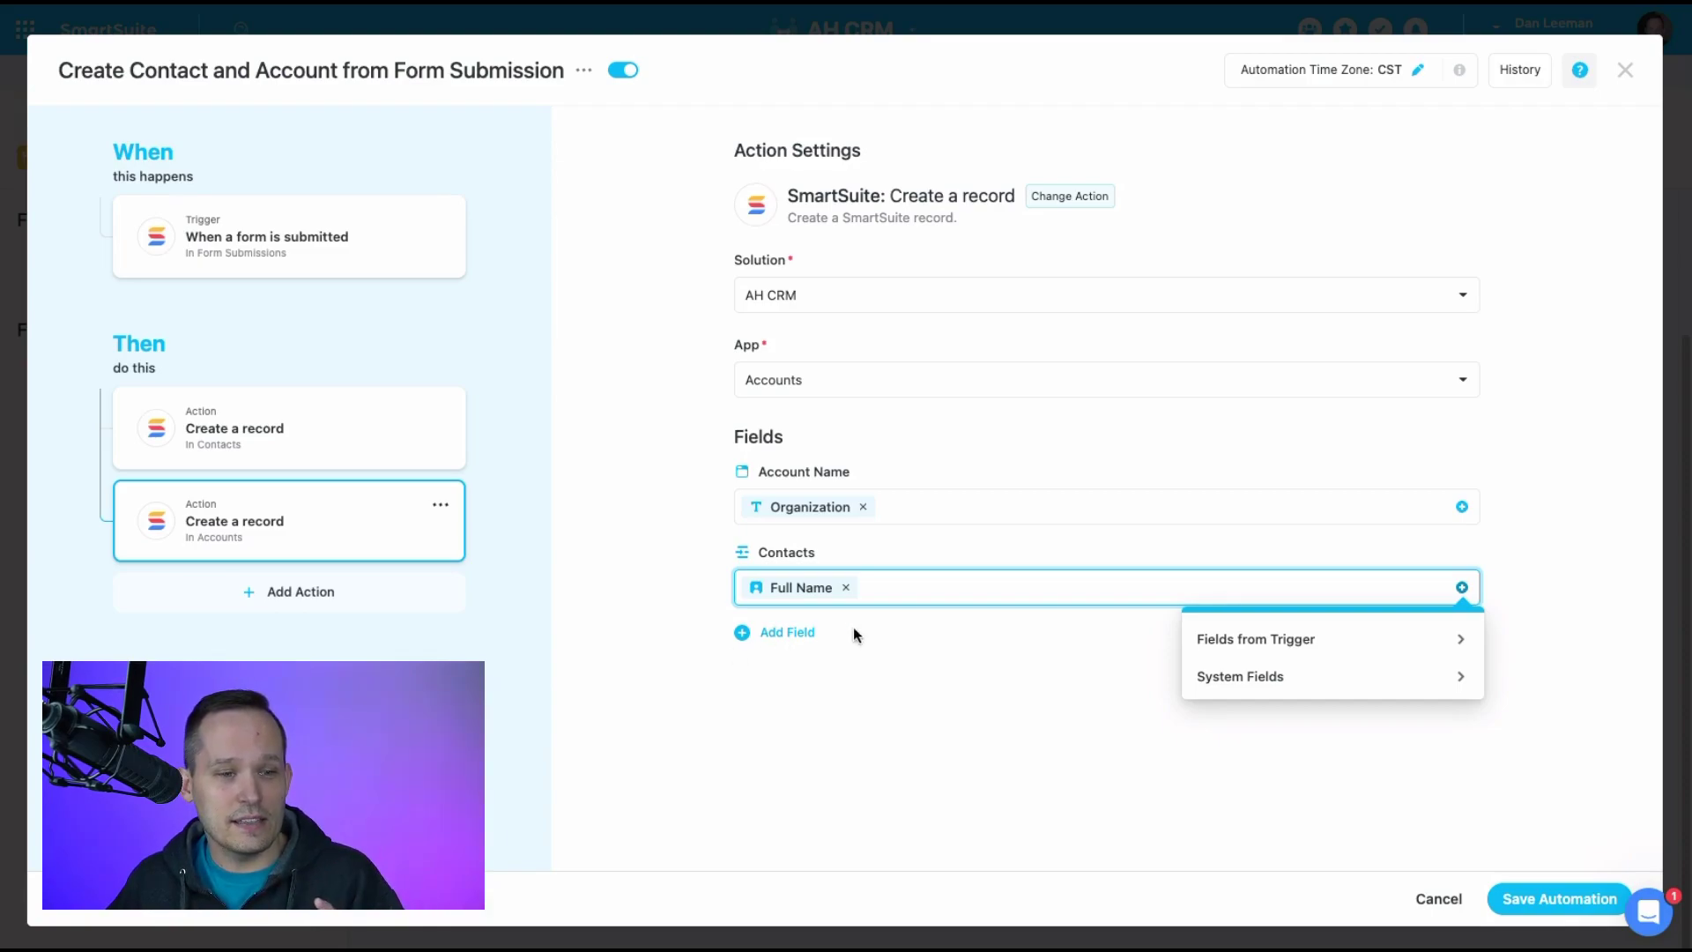
left_click(897, 592)
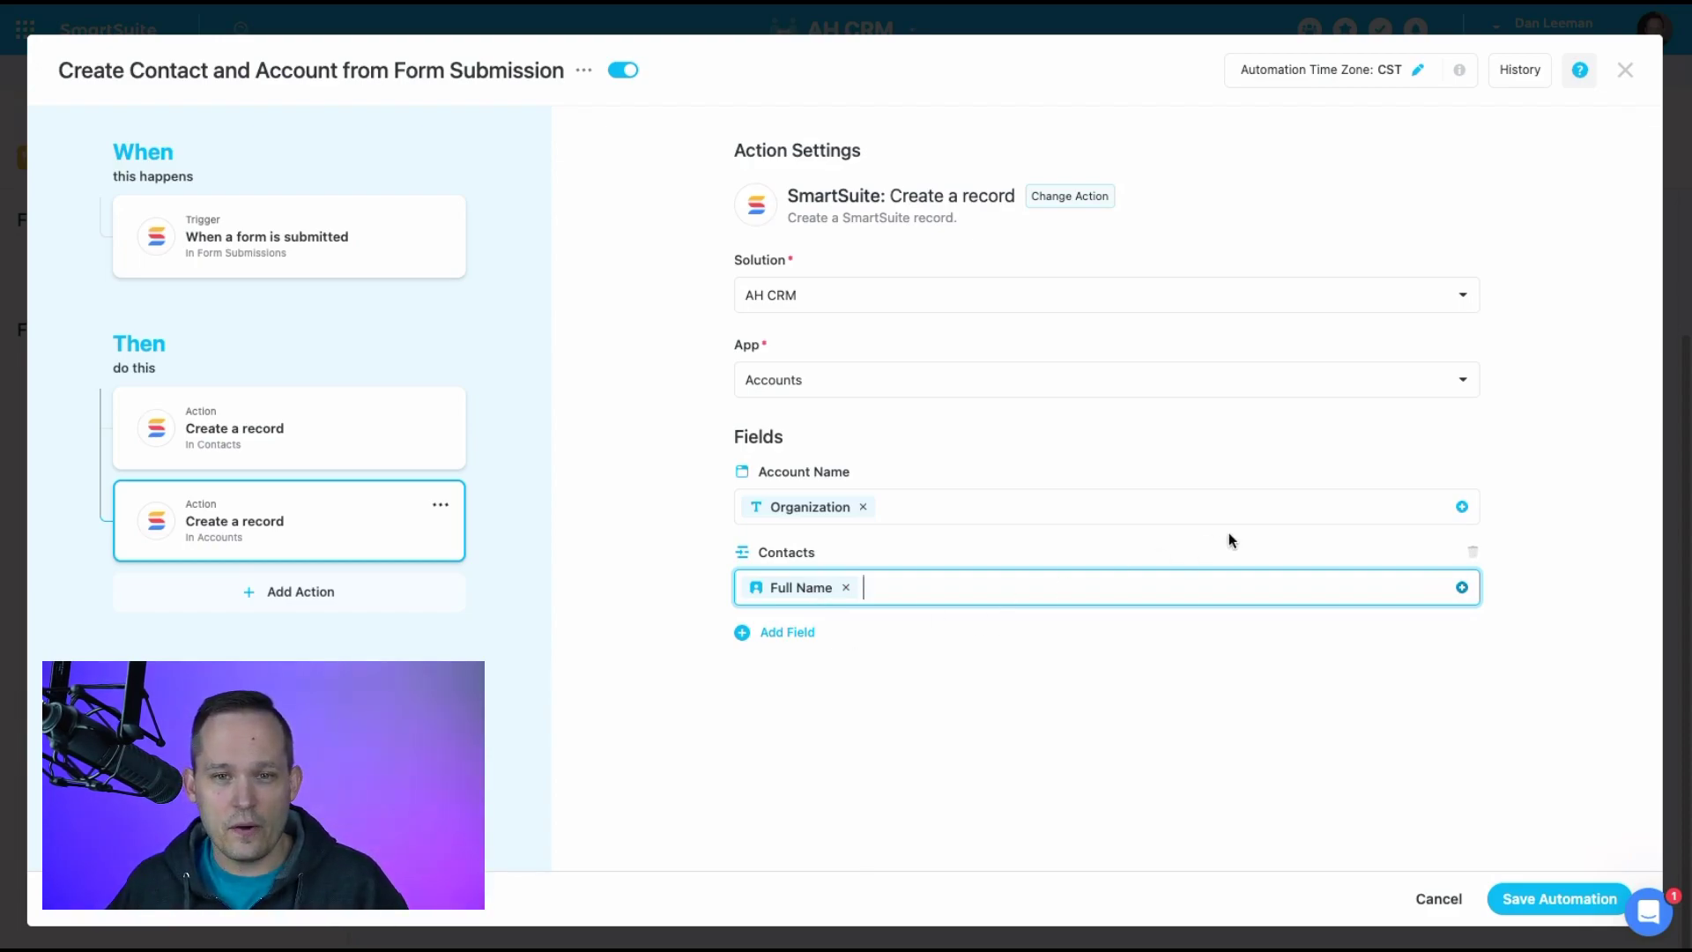
left_click(1556, 898)
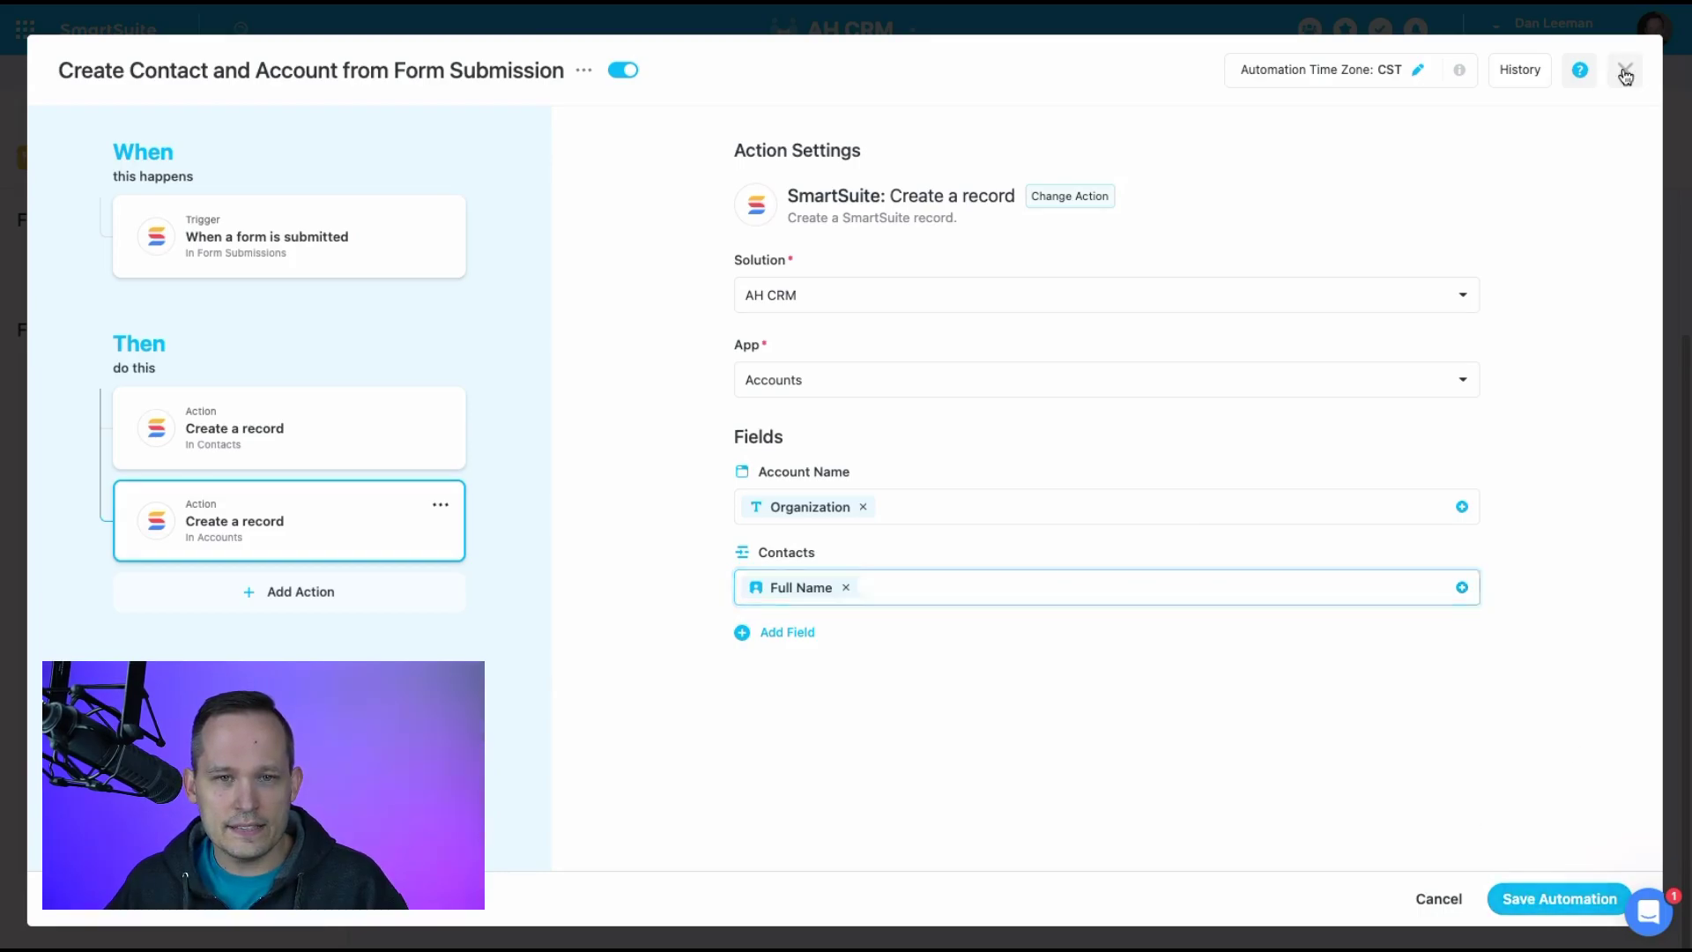
left_click(1625, 71)
Go back to the test form and enter the contact's first and last name
left_click(1338, 35)
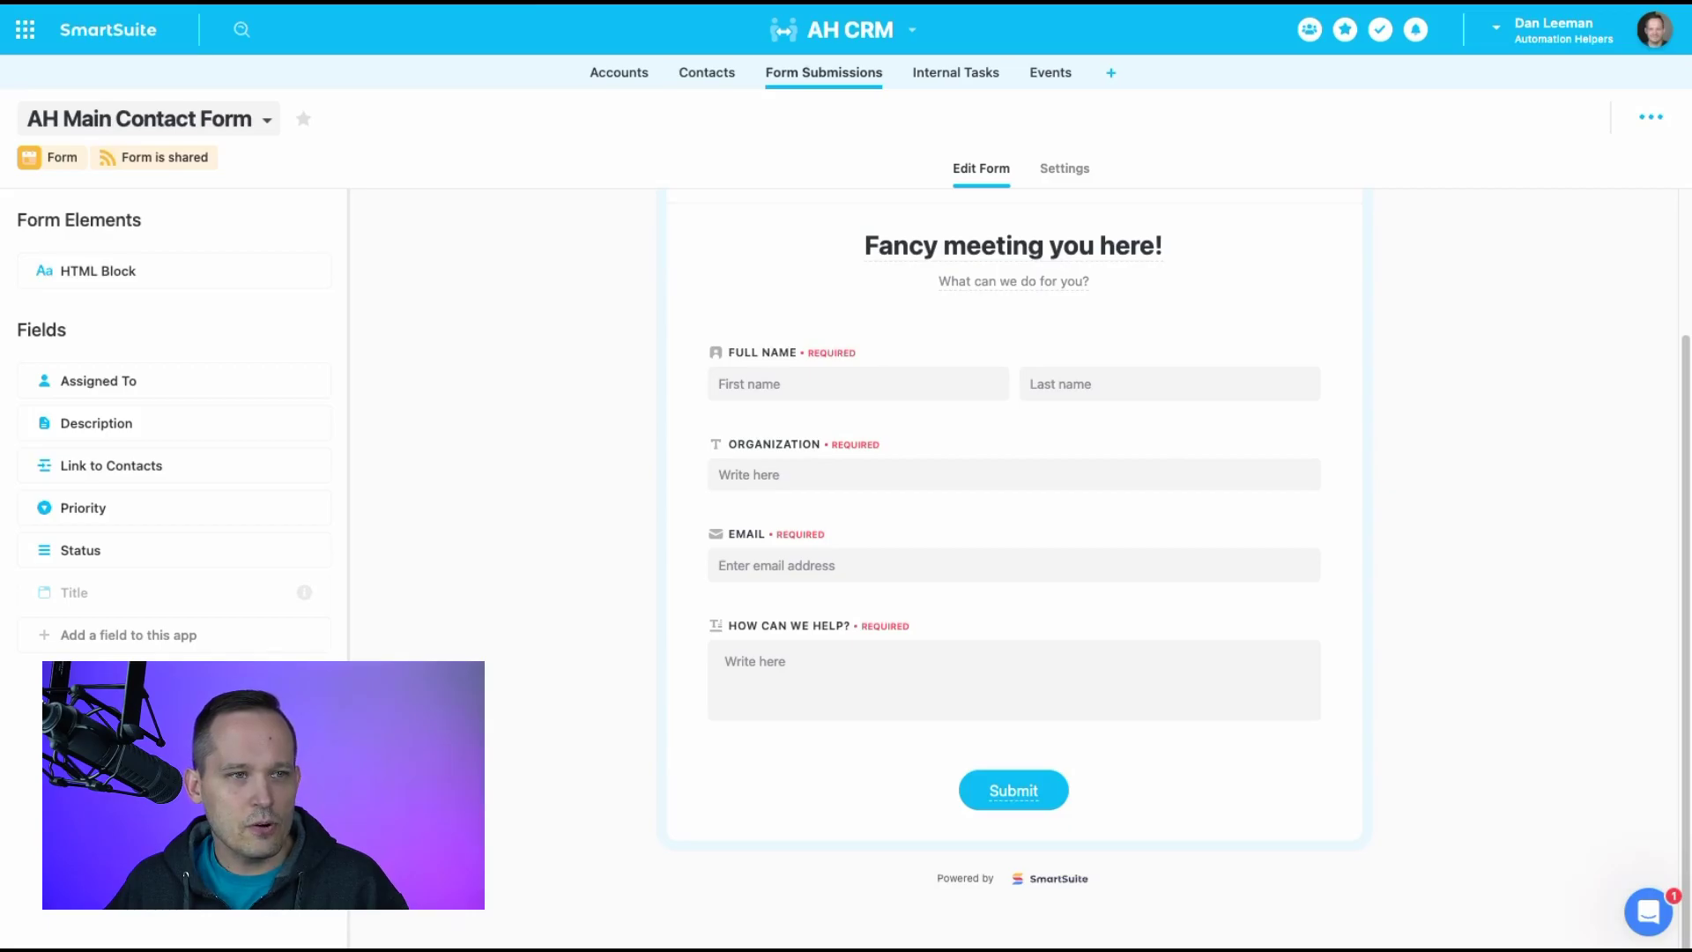
left_click(705, 73)
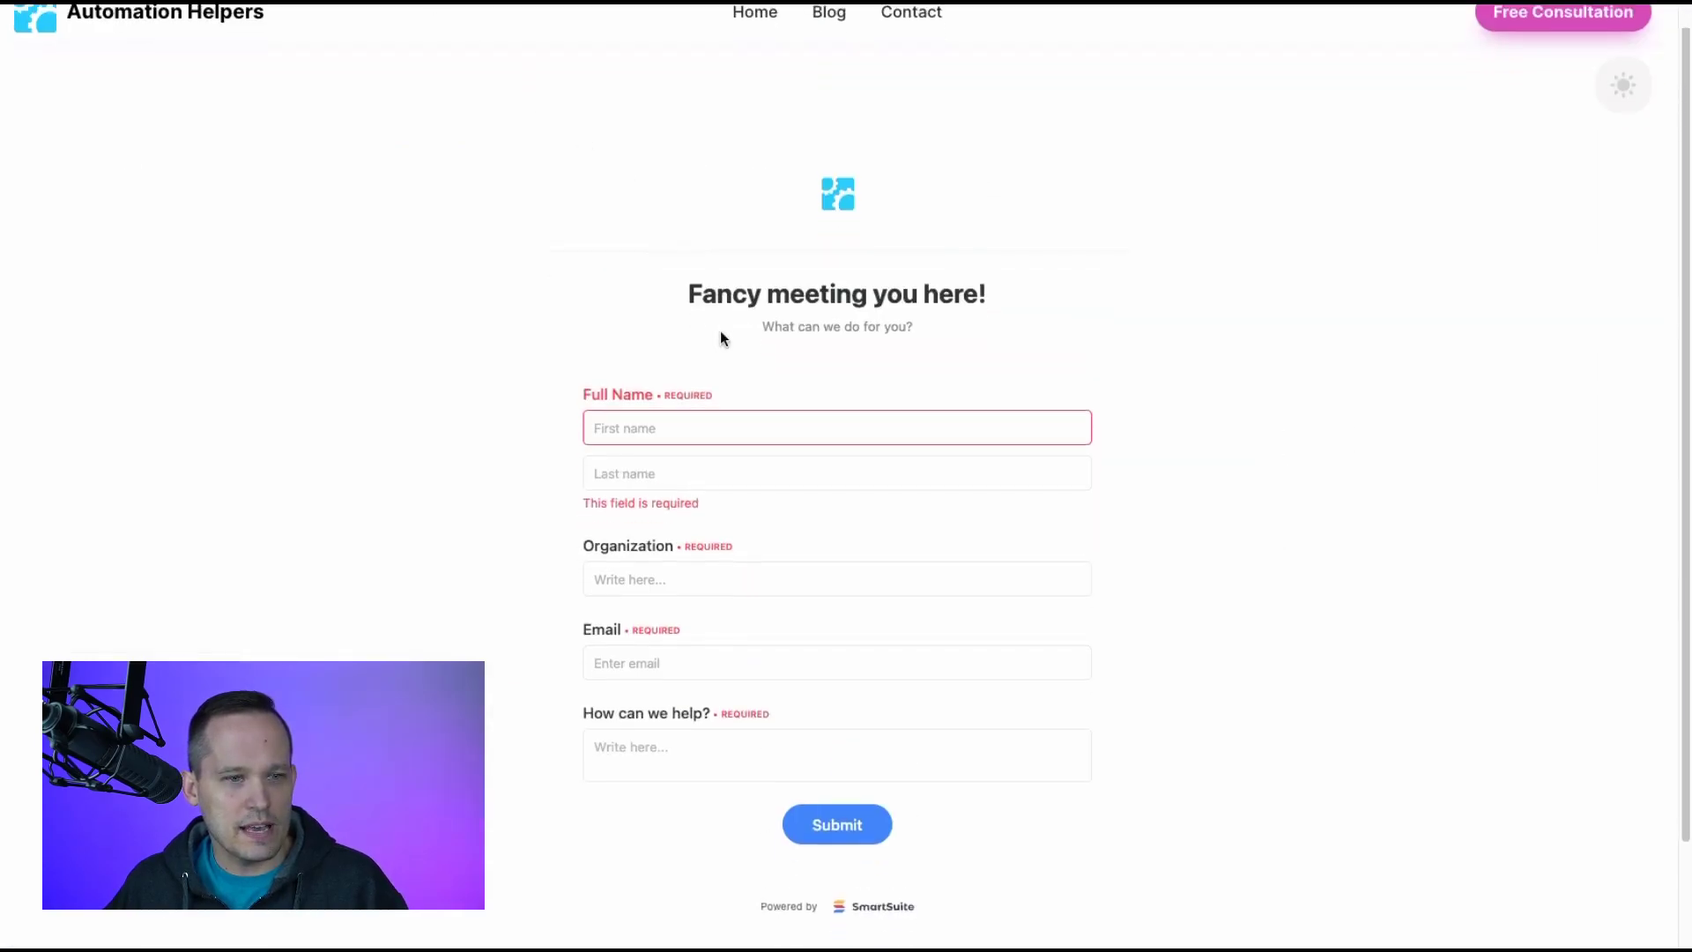
scroll(720, 334, "down", 1)
left_click(650, 379)
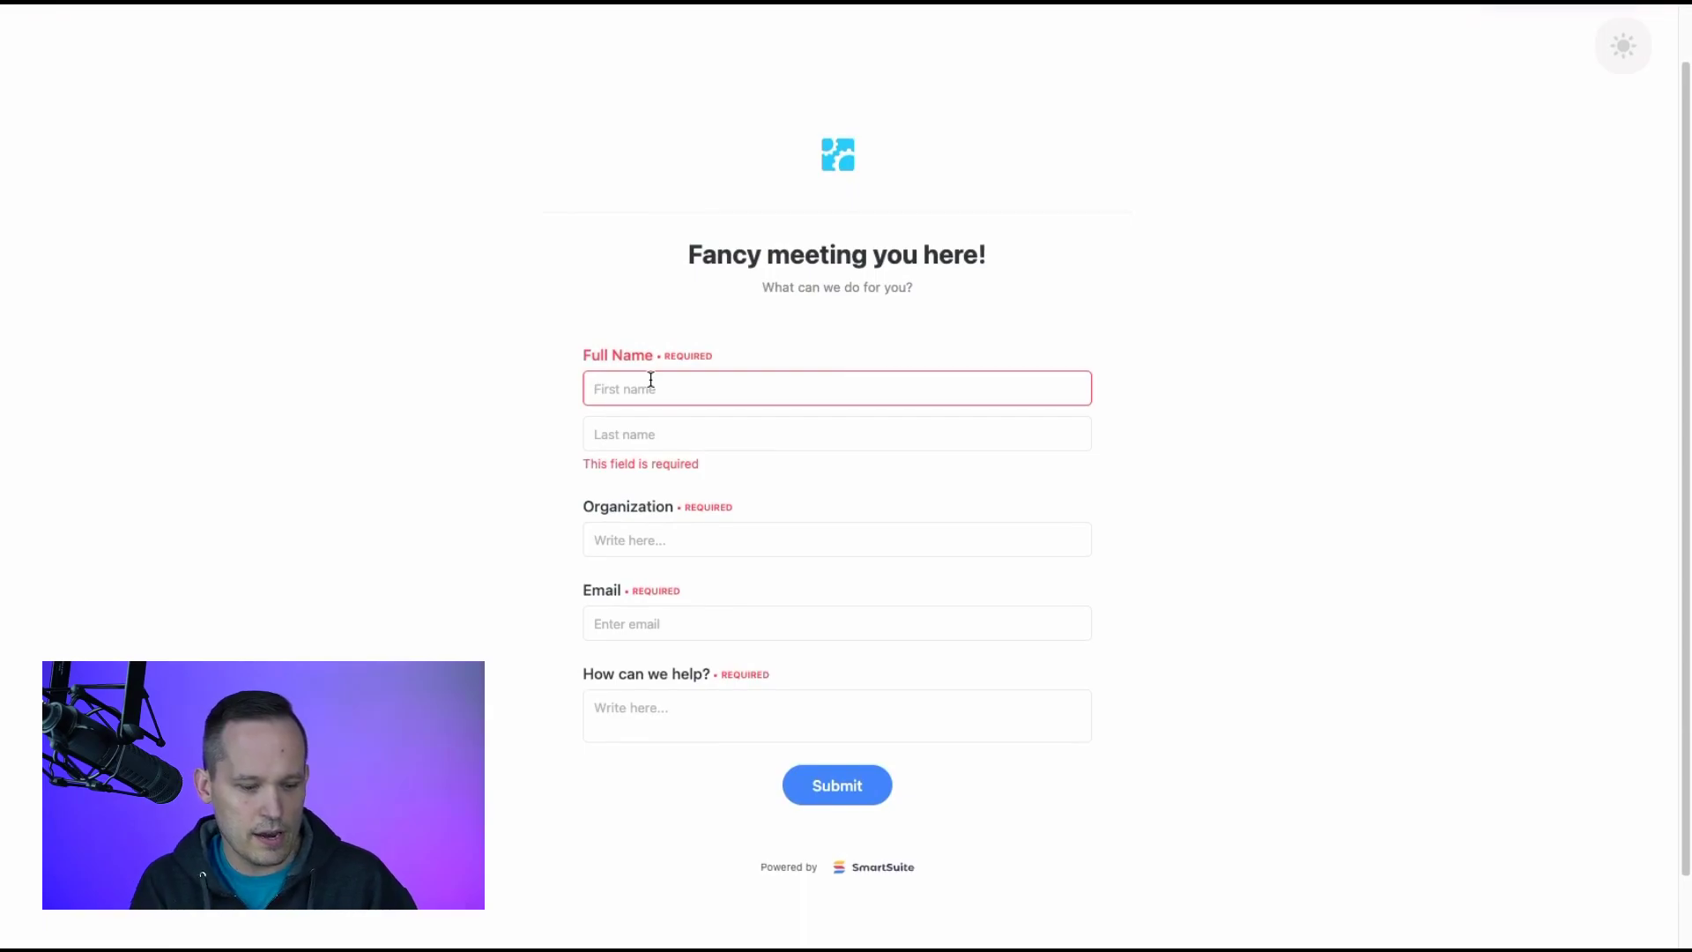
type("T")
key("BackSpace")
key("BackSpace")
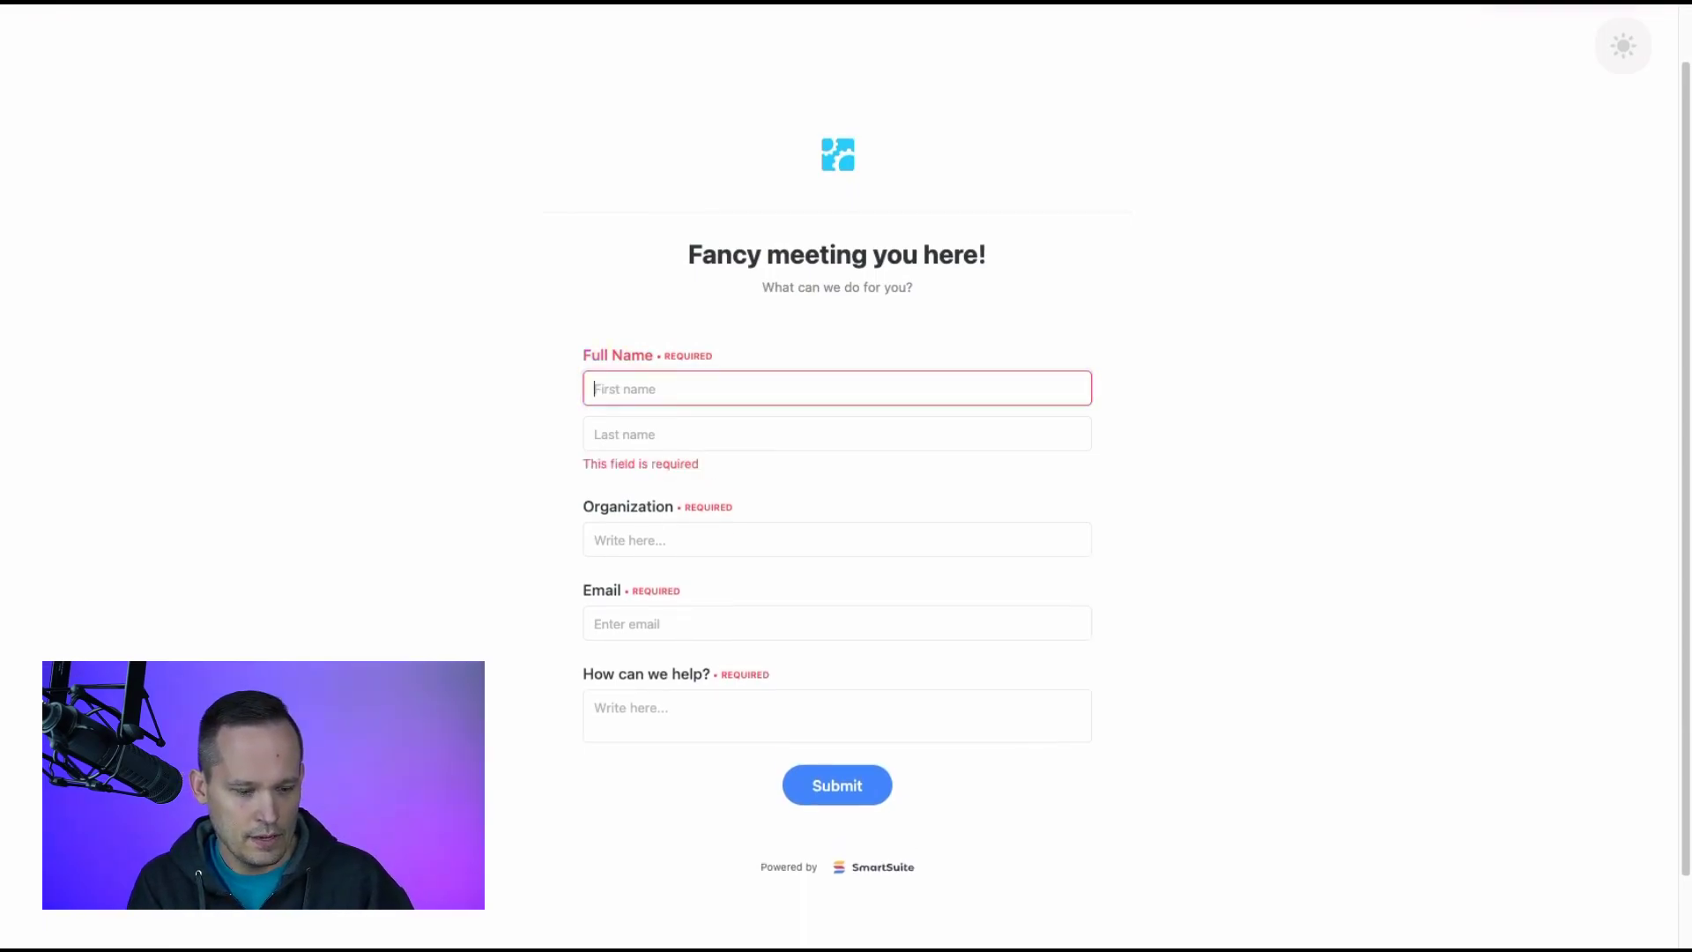
type("Dr")
type("an")
key("Tab")
type("Test")
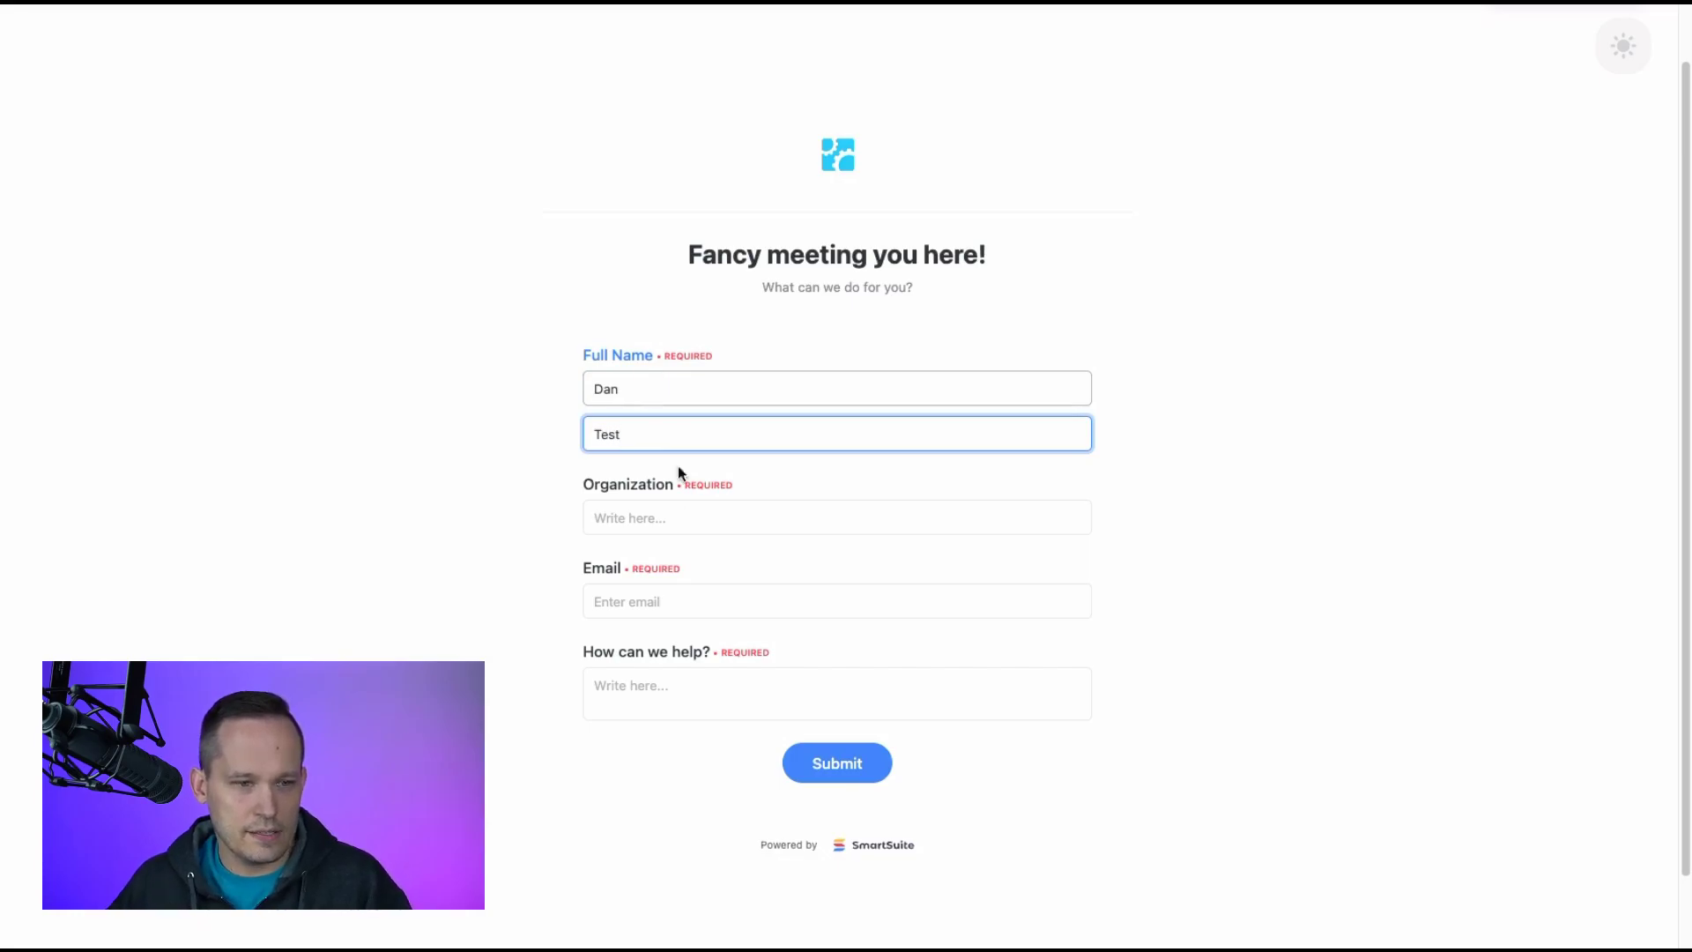
Fill Organization 'Tersterson Int', the contact's e-mail and help request 'Smartsuite implementation', then submit
left_click(599, 520)
type("Ter")
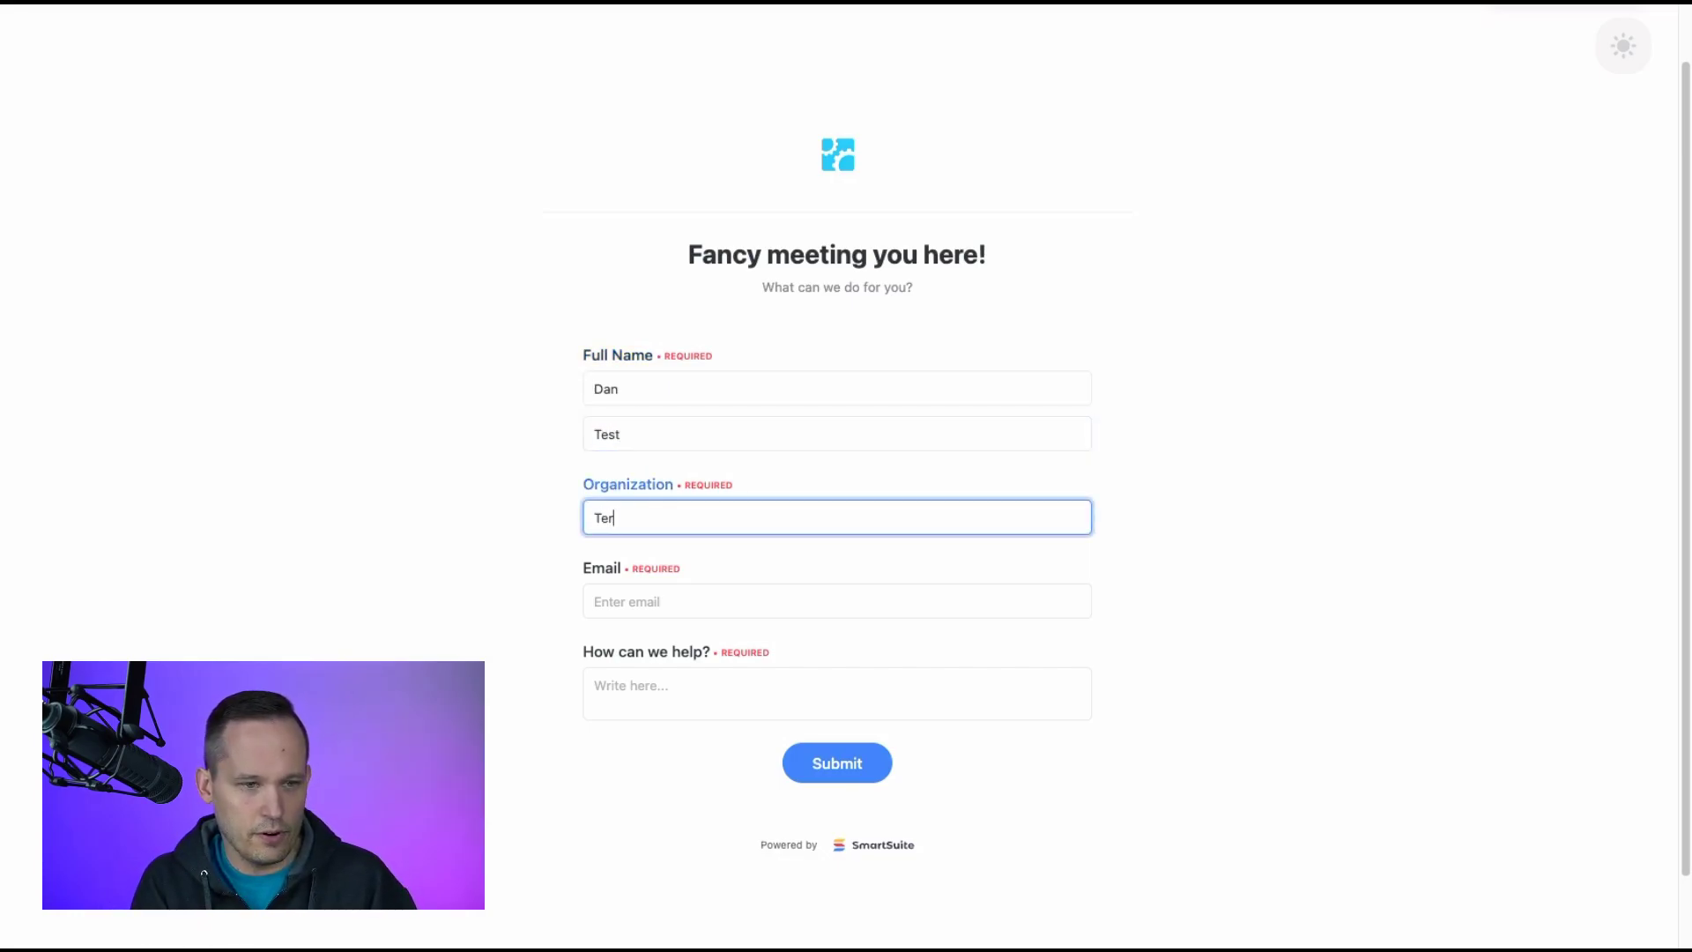
type("sterson ")
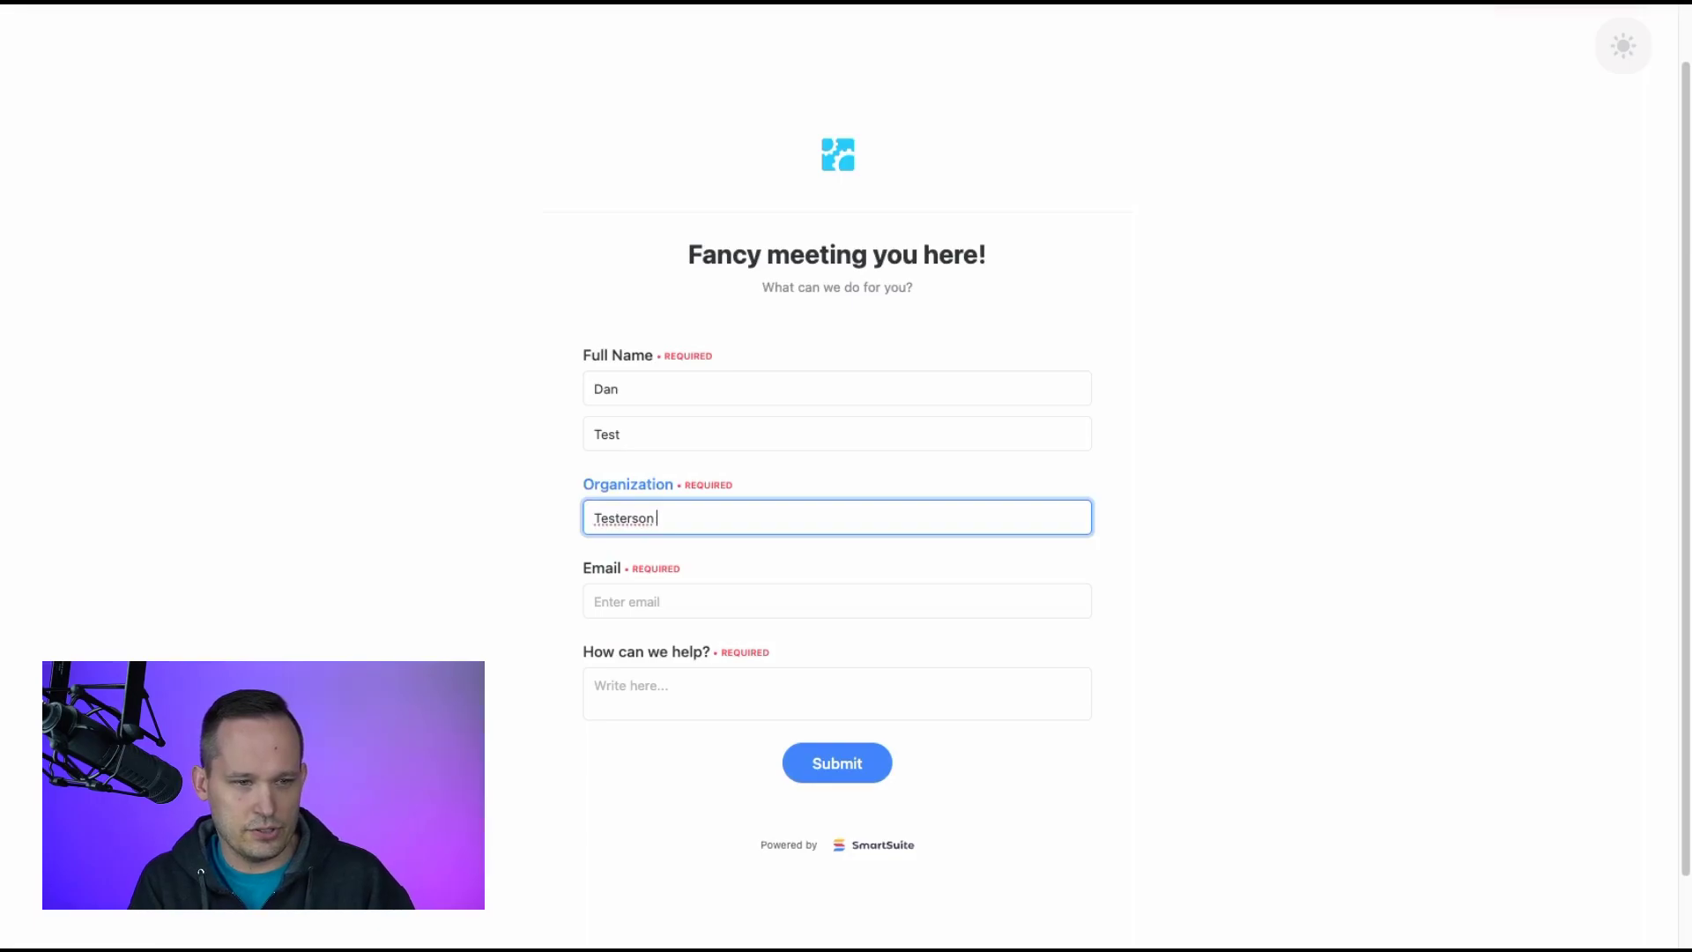
type("Intl")
left_click(653, 608)
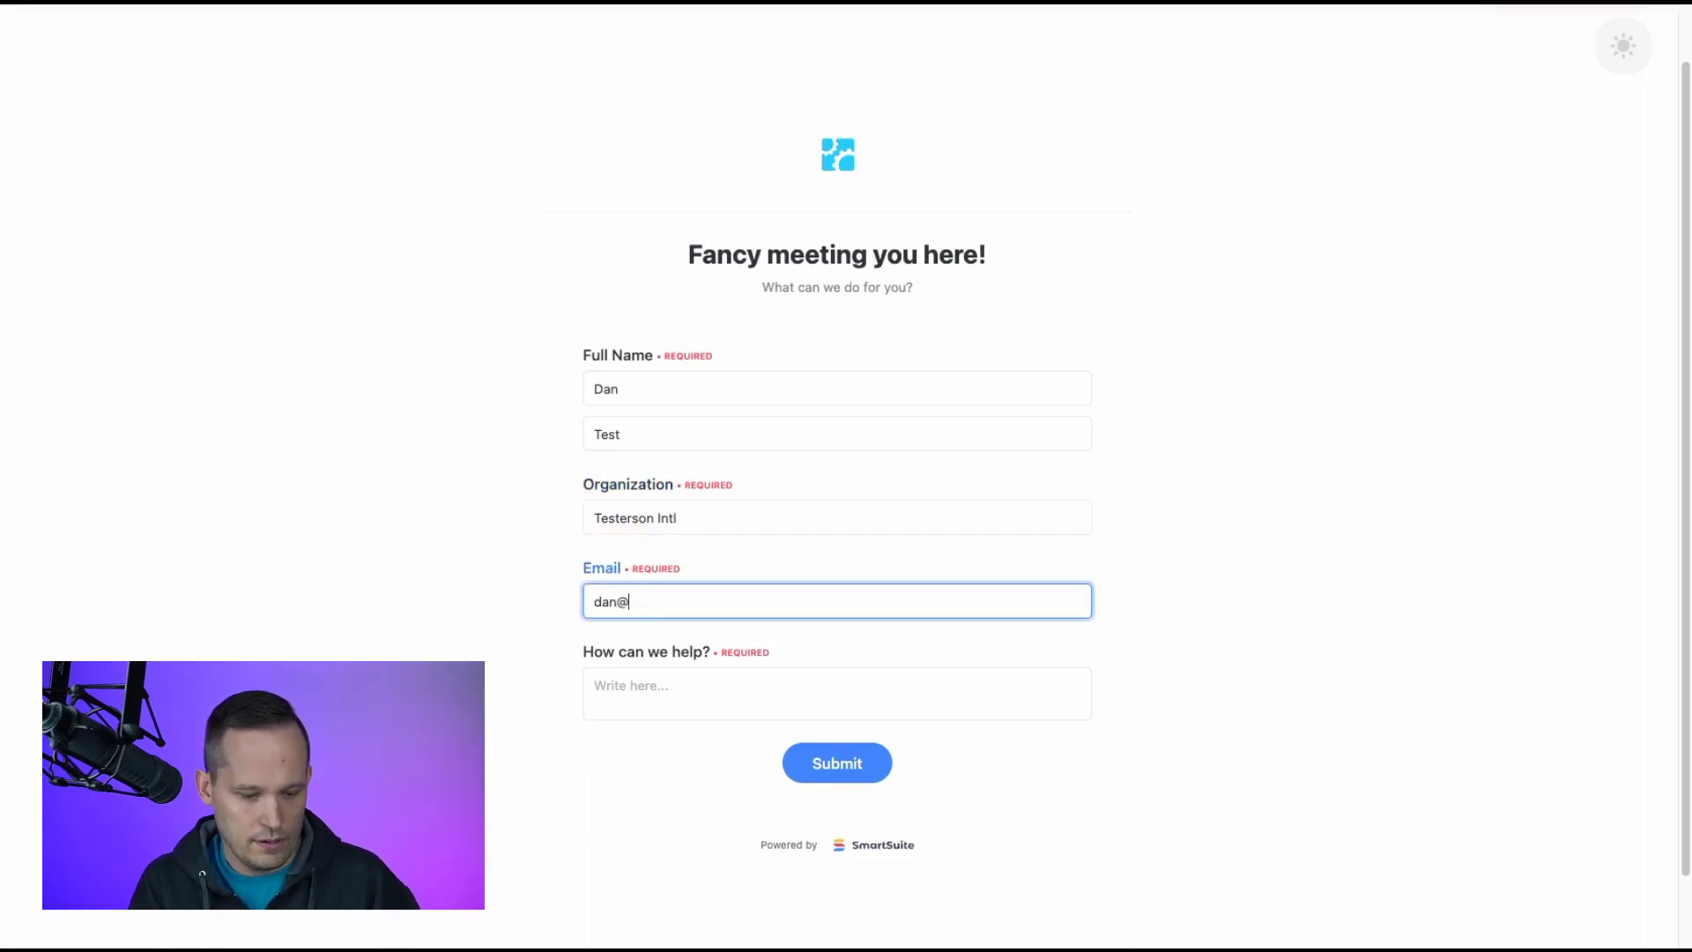
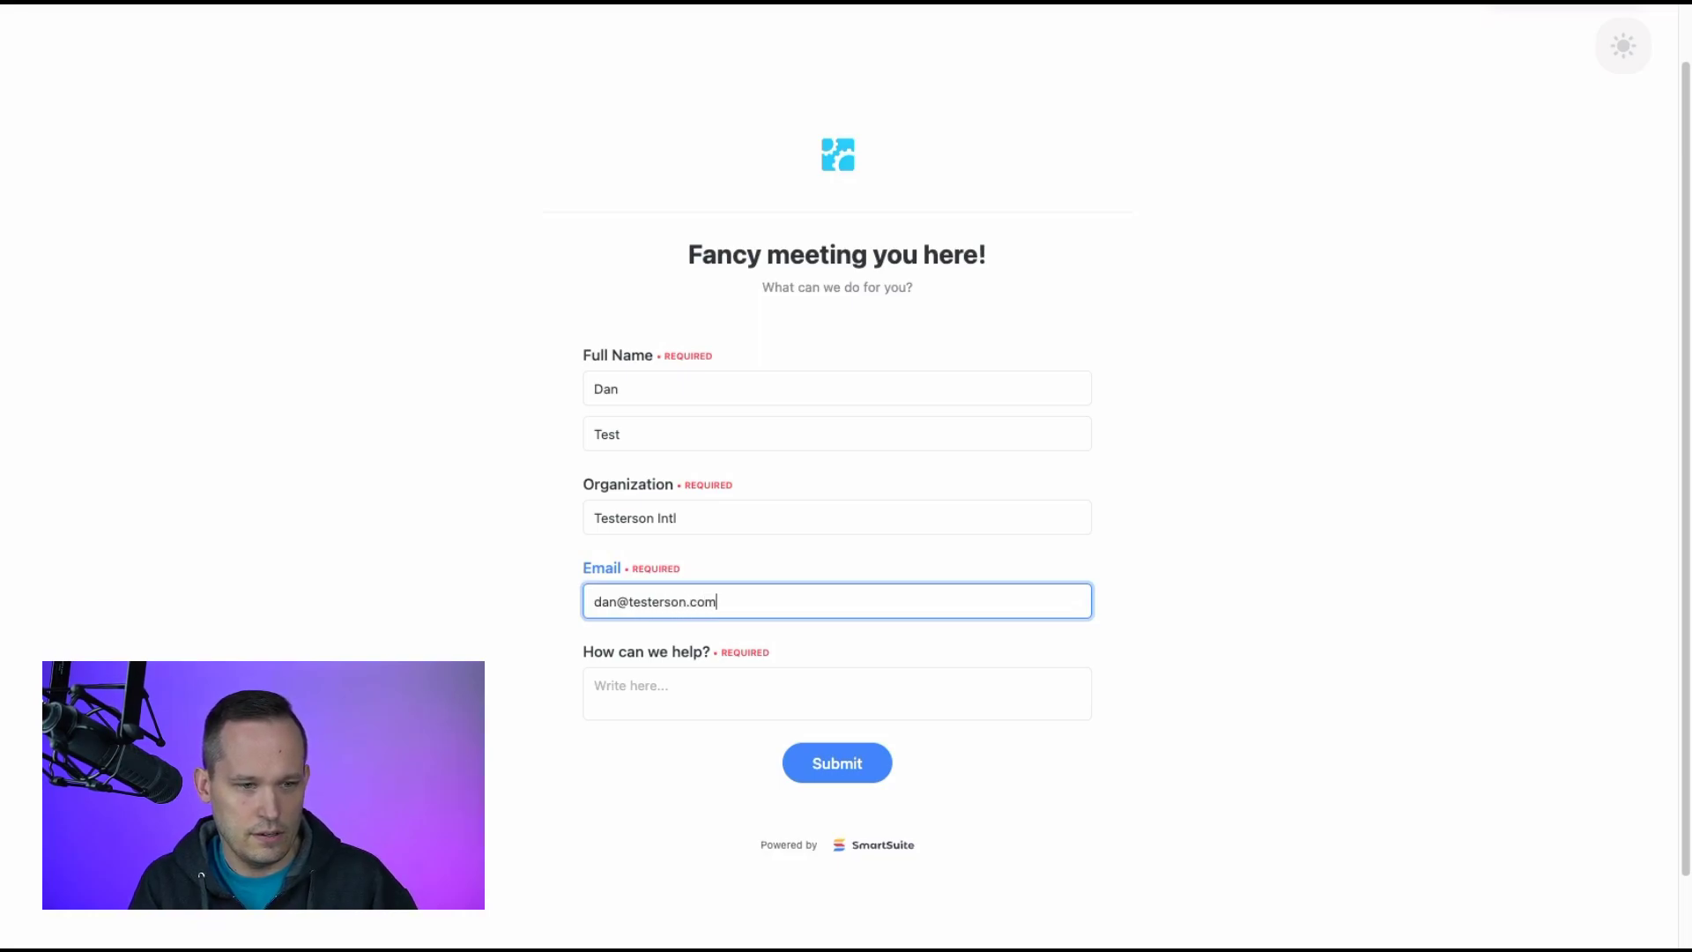
left_click(659, 686)
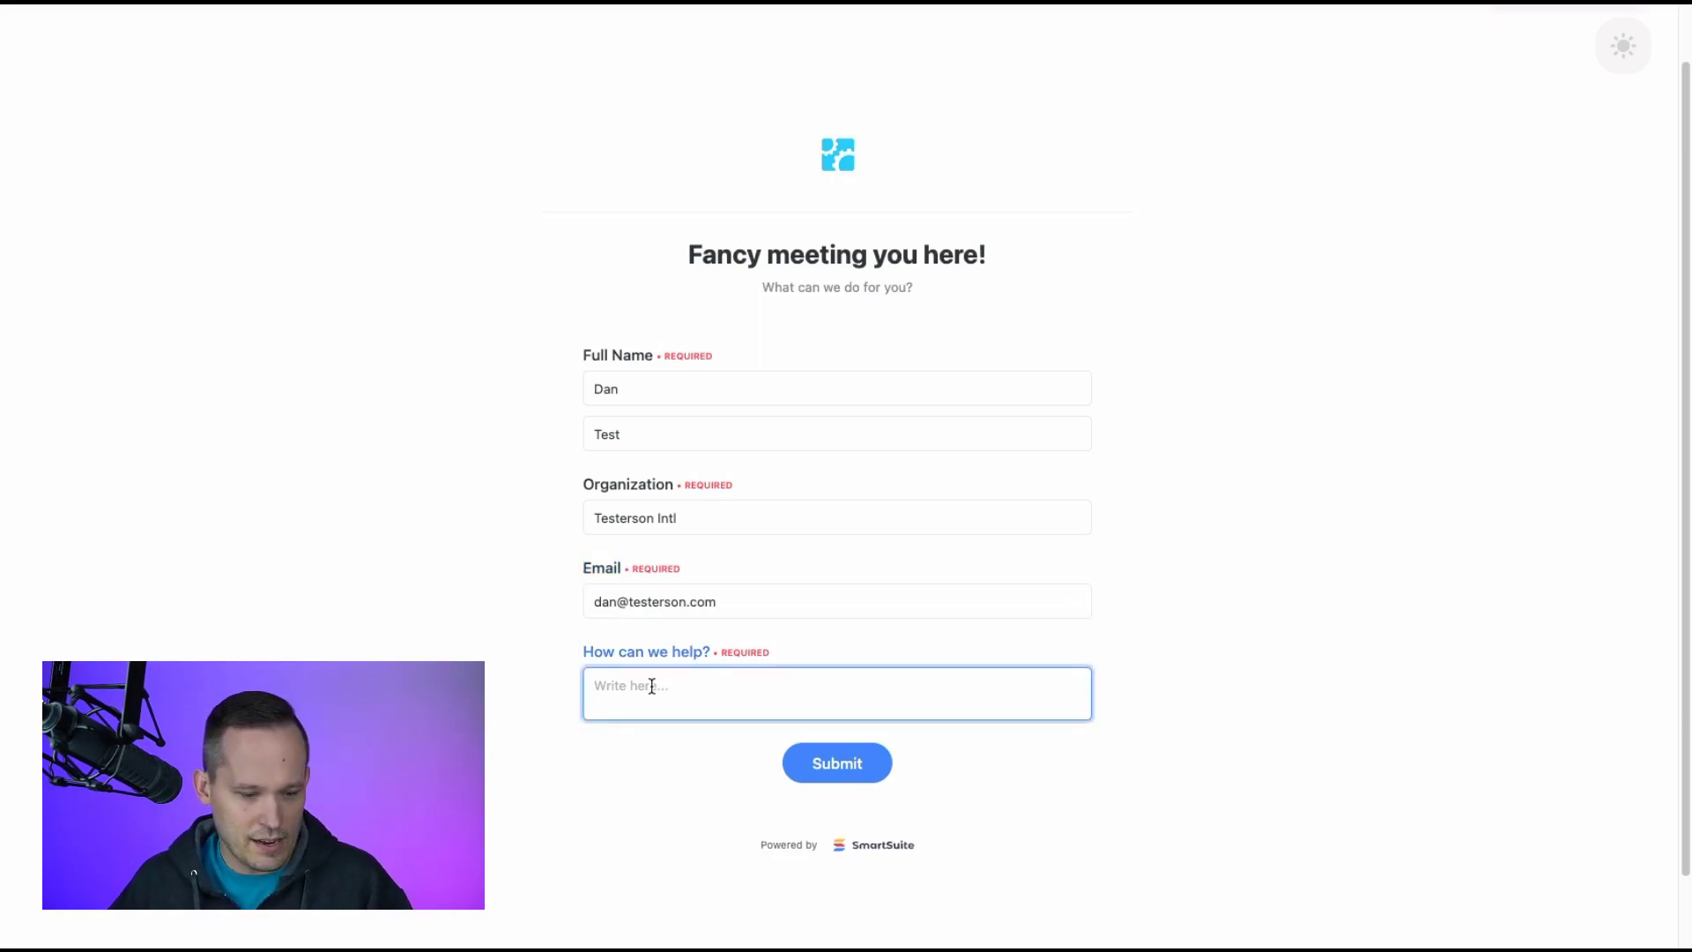
type("Smart")
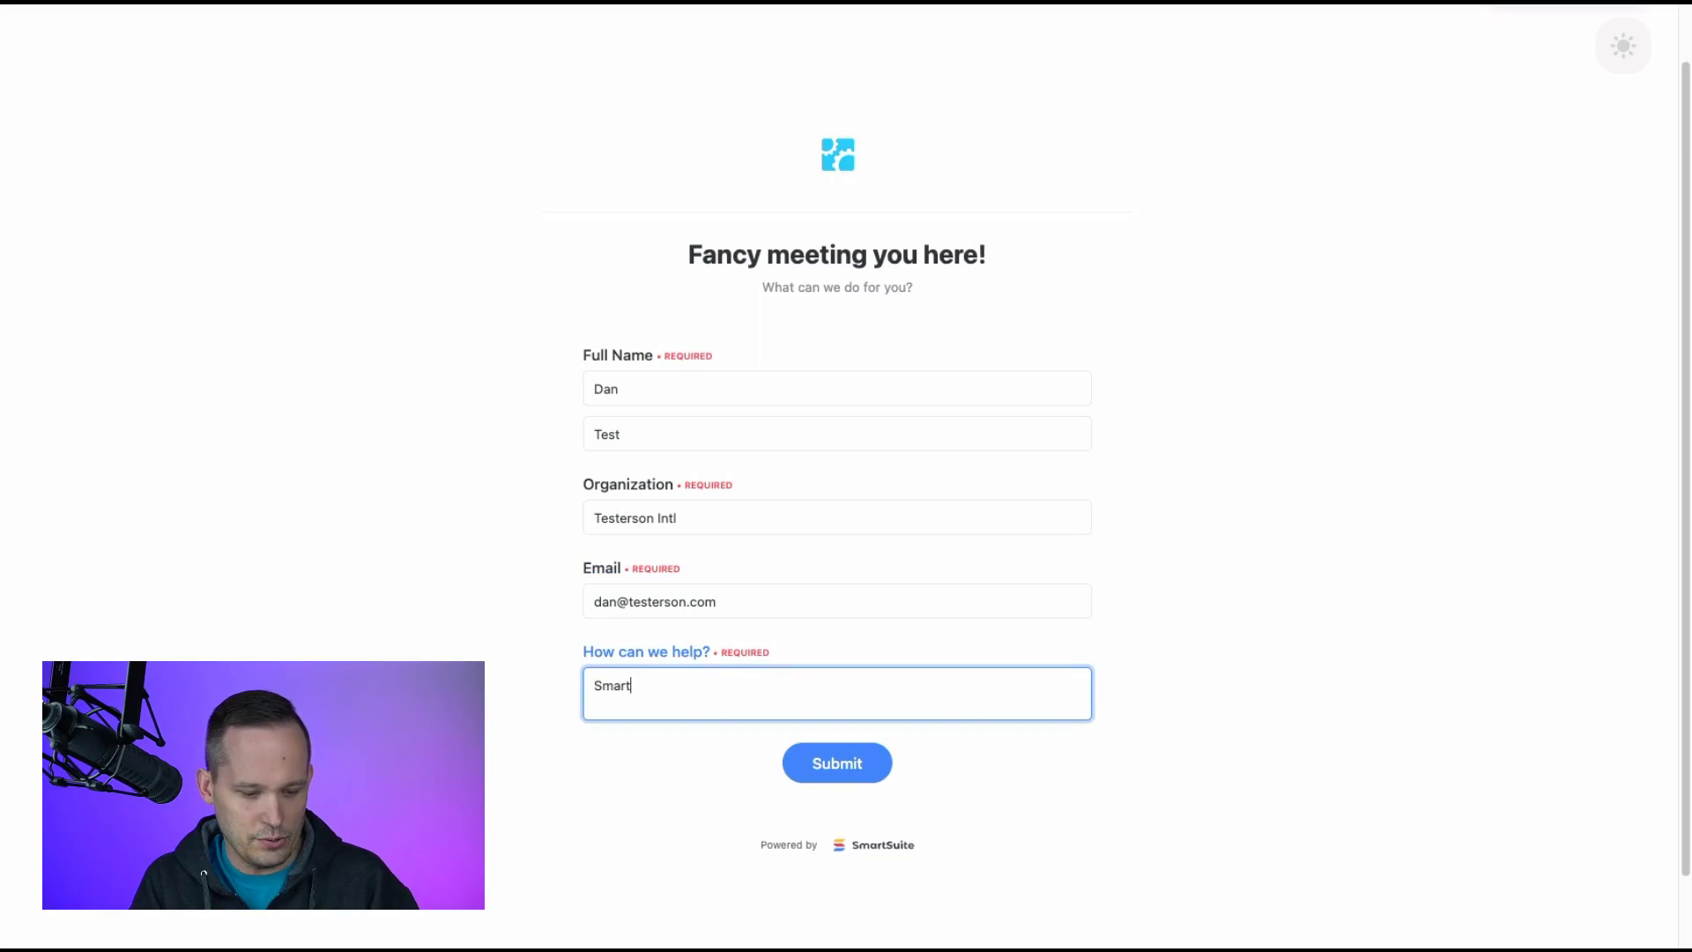
type("suite impleme")
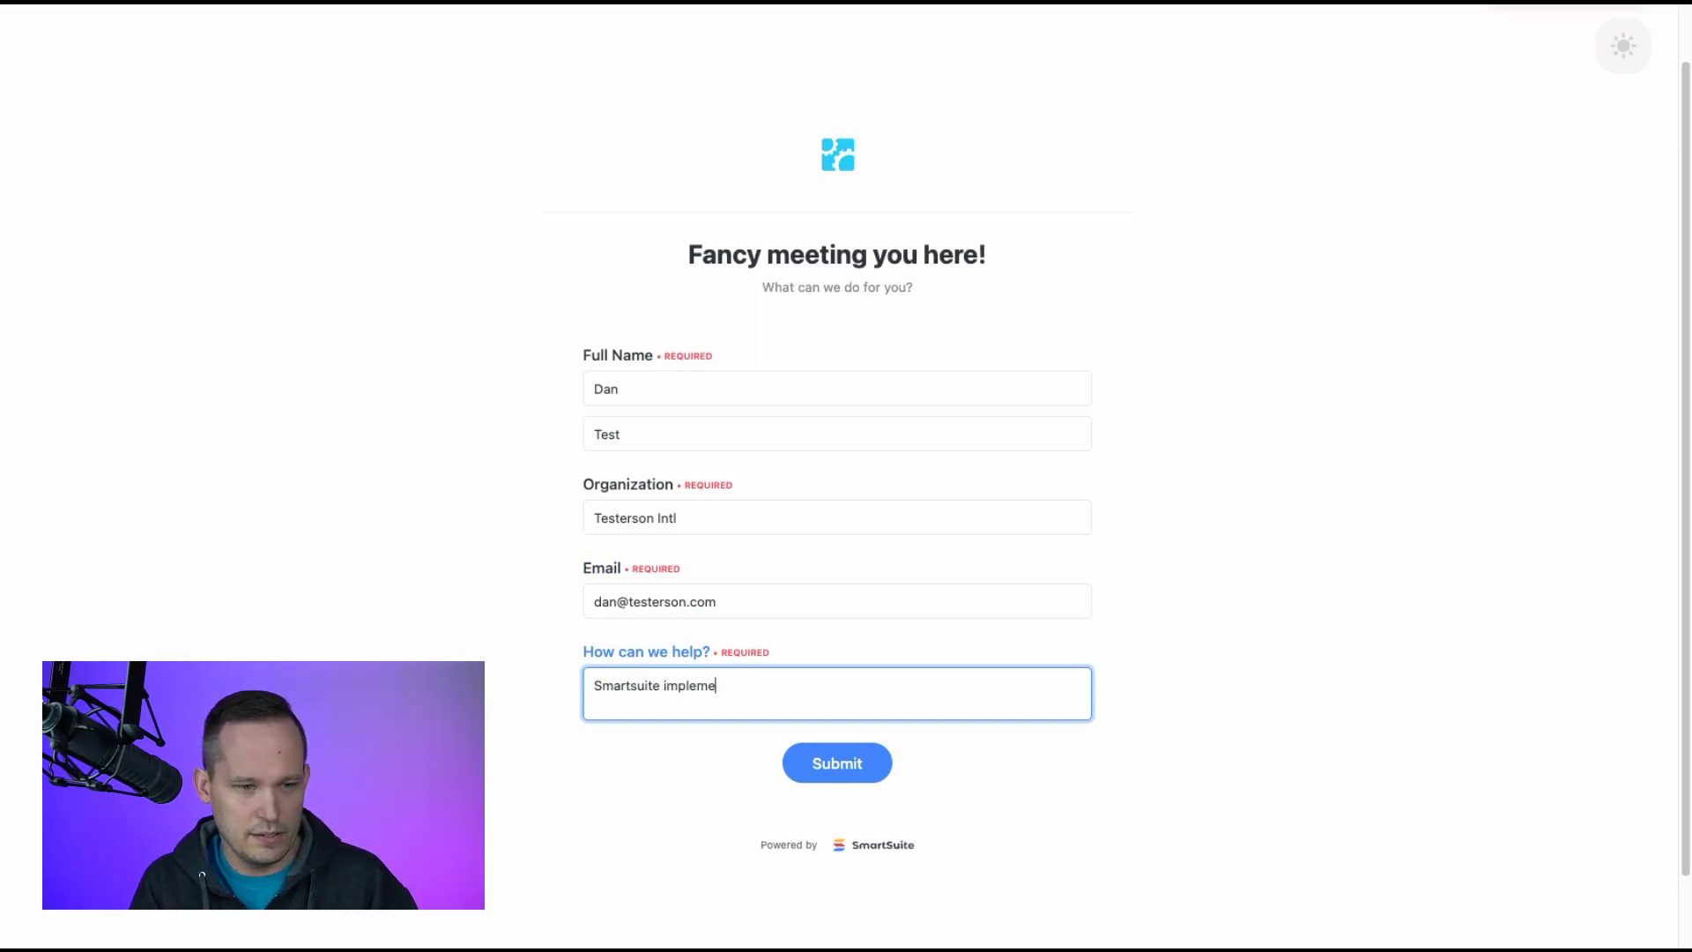
type("ntation")
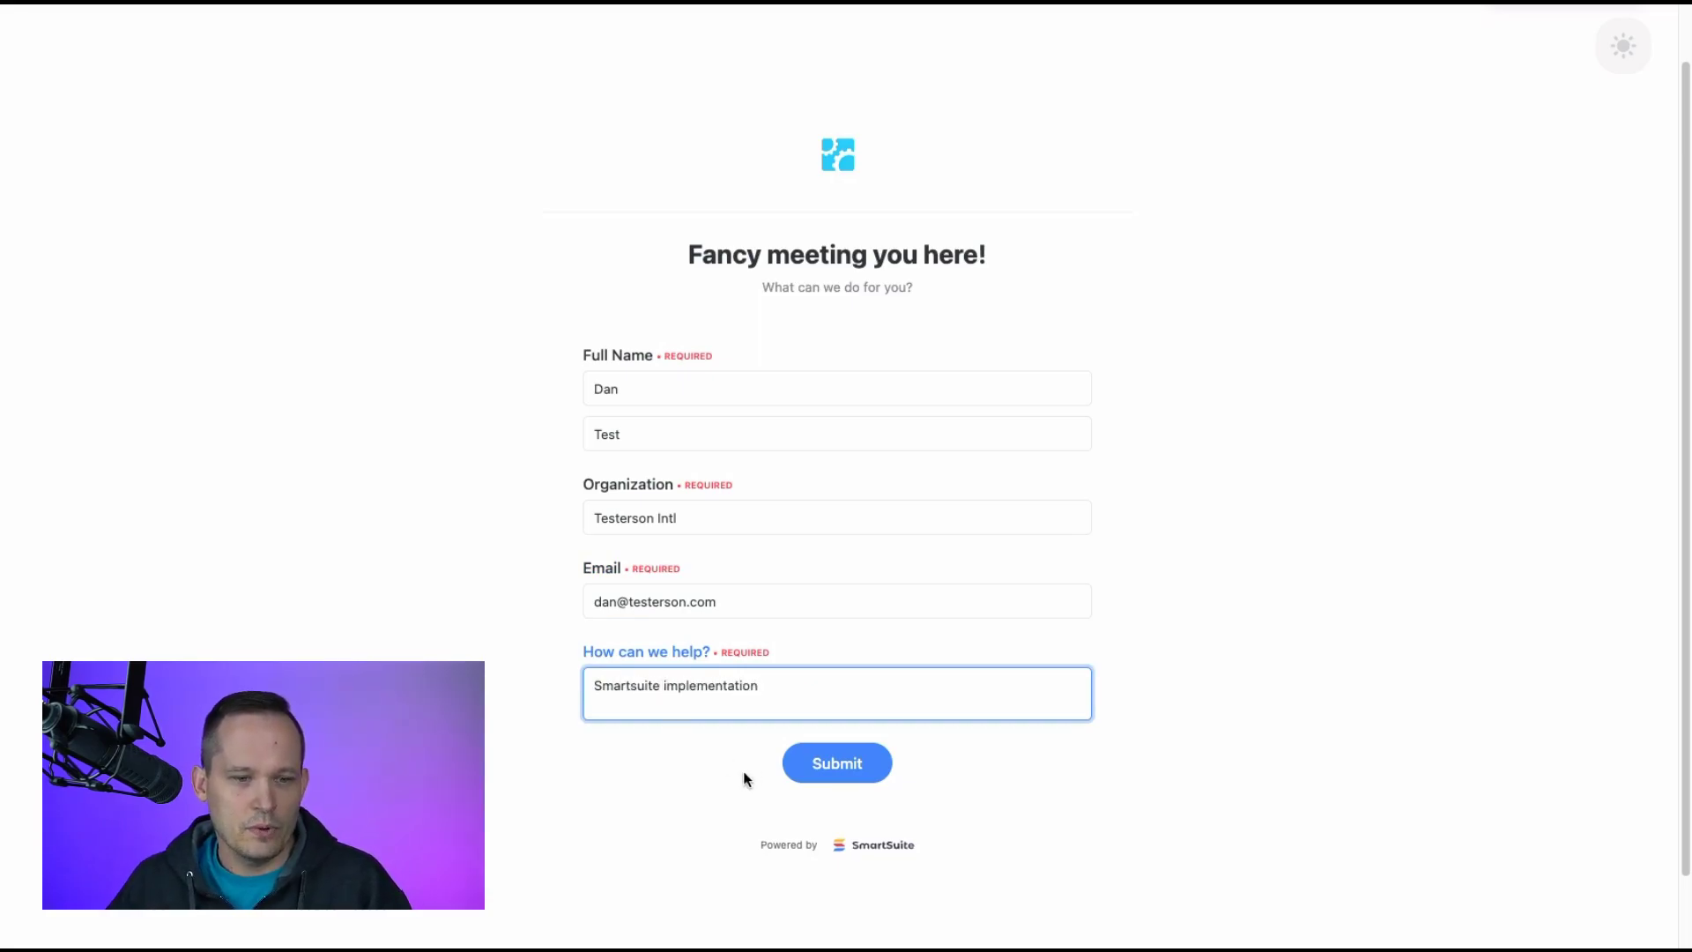
left_click(831, 765)
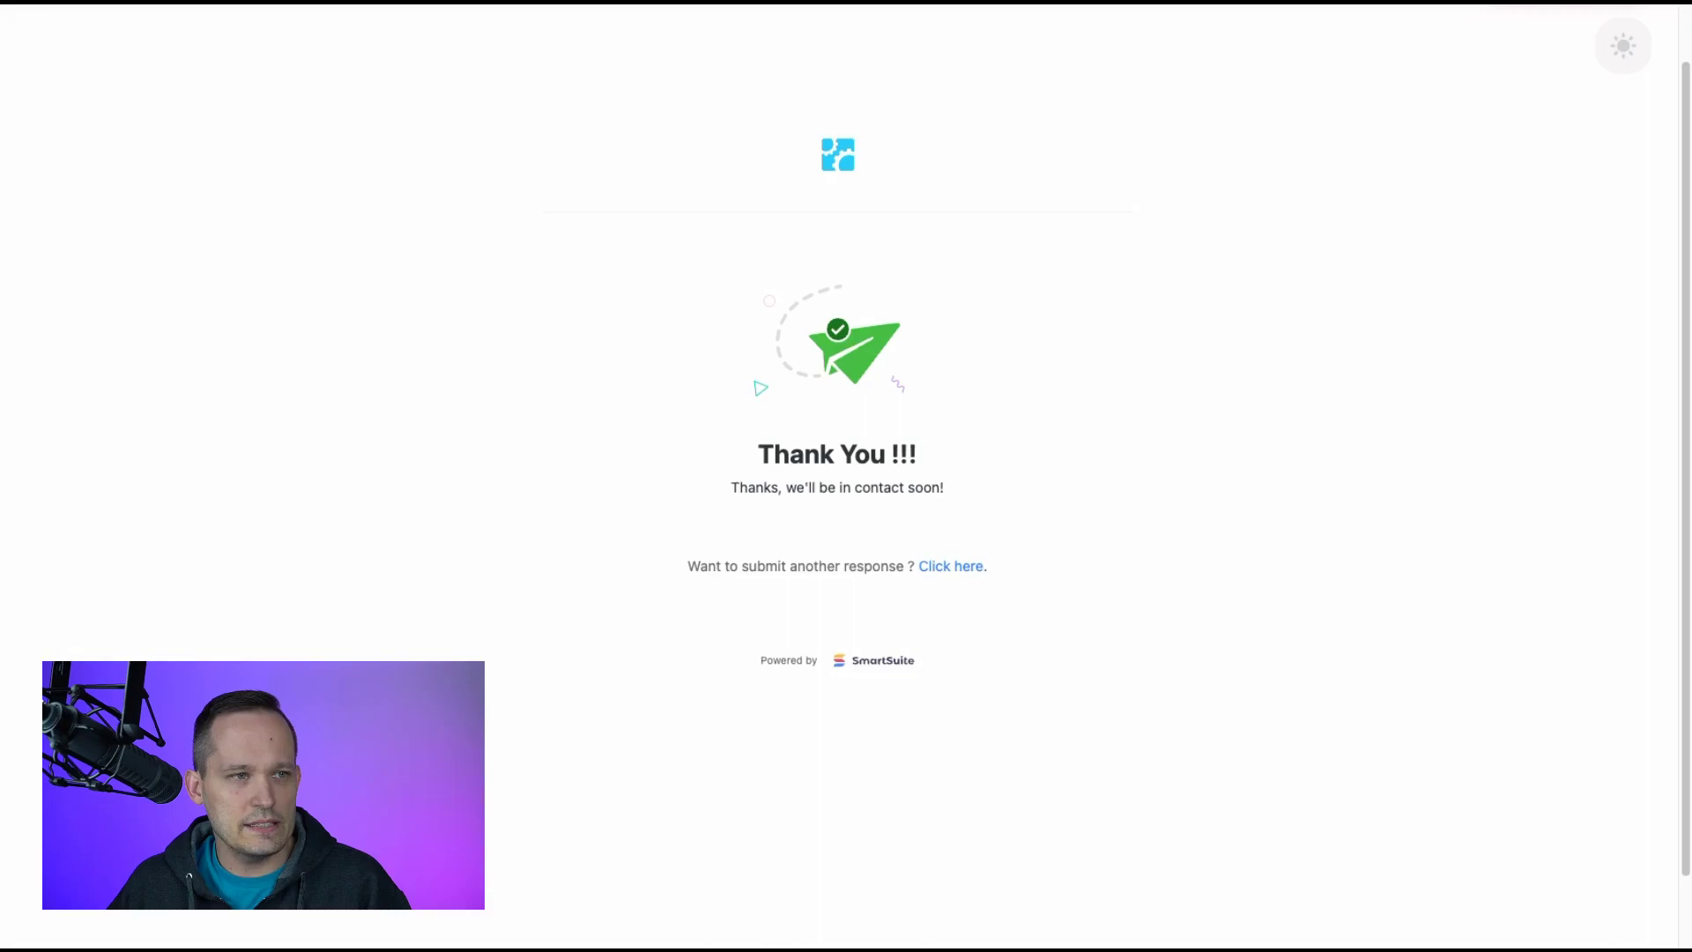
Open the new contact in the CRM Contacts table and review its linked form submission
key("ctrl+Tab")
left_click(327, 251)
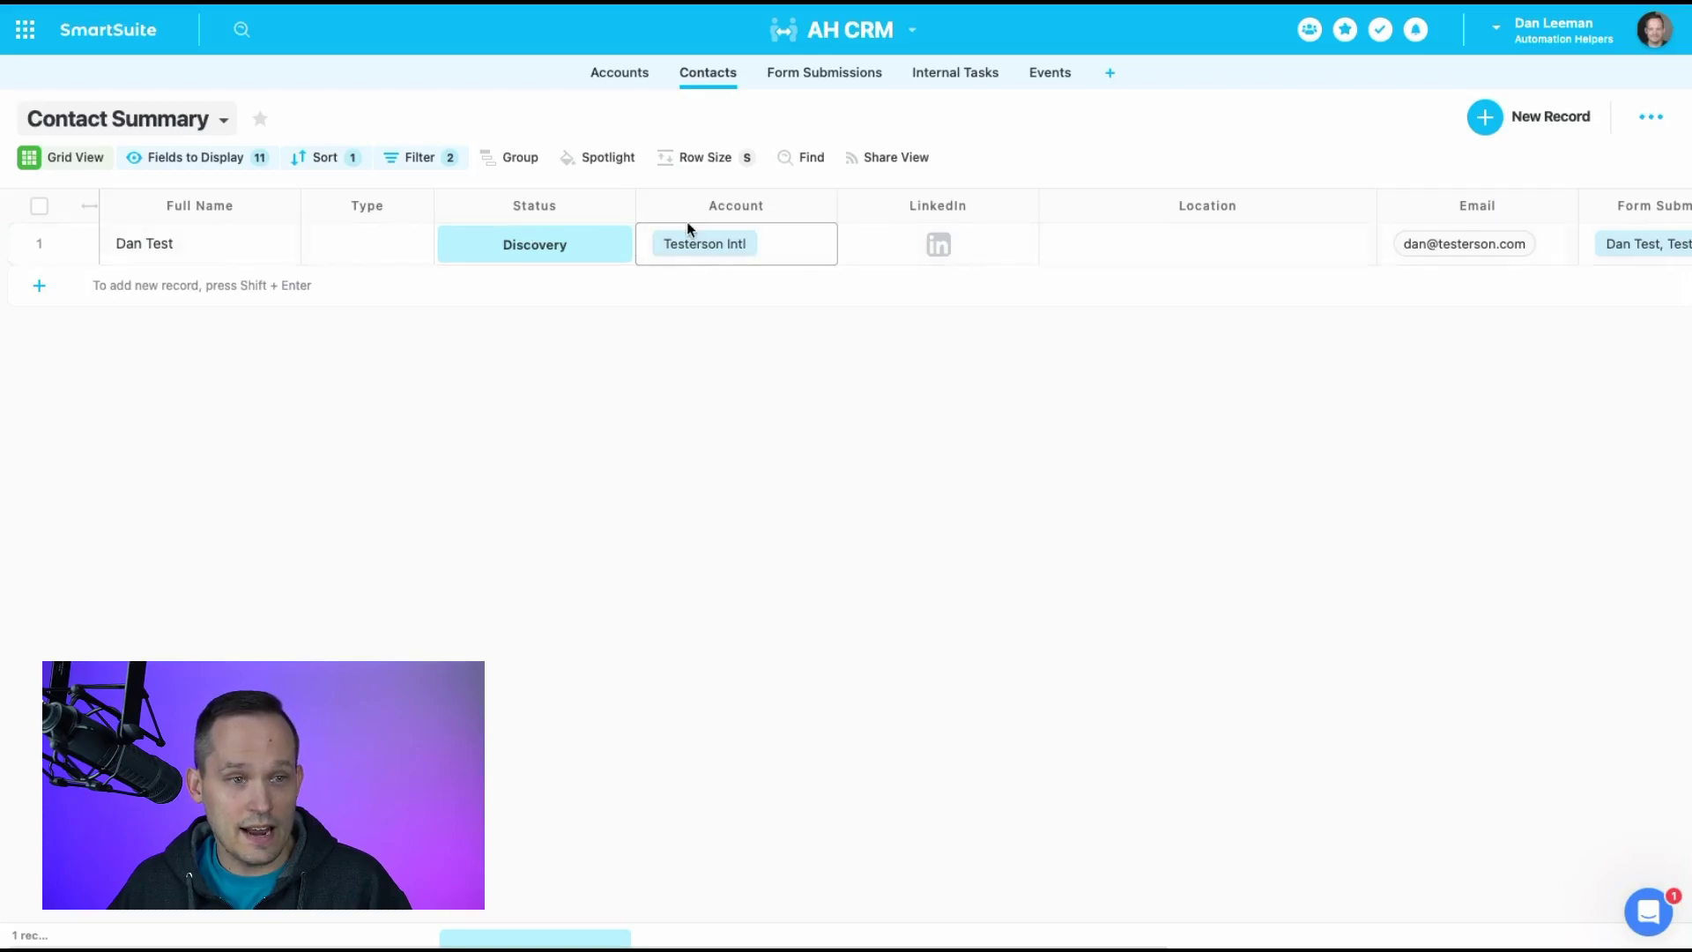
scroll(1027, 279, "right", 1)
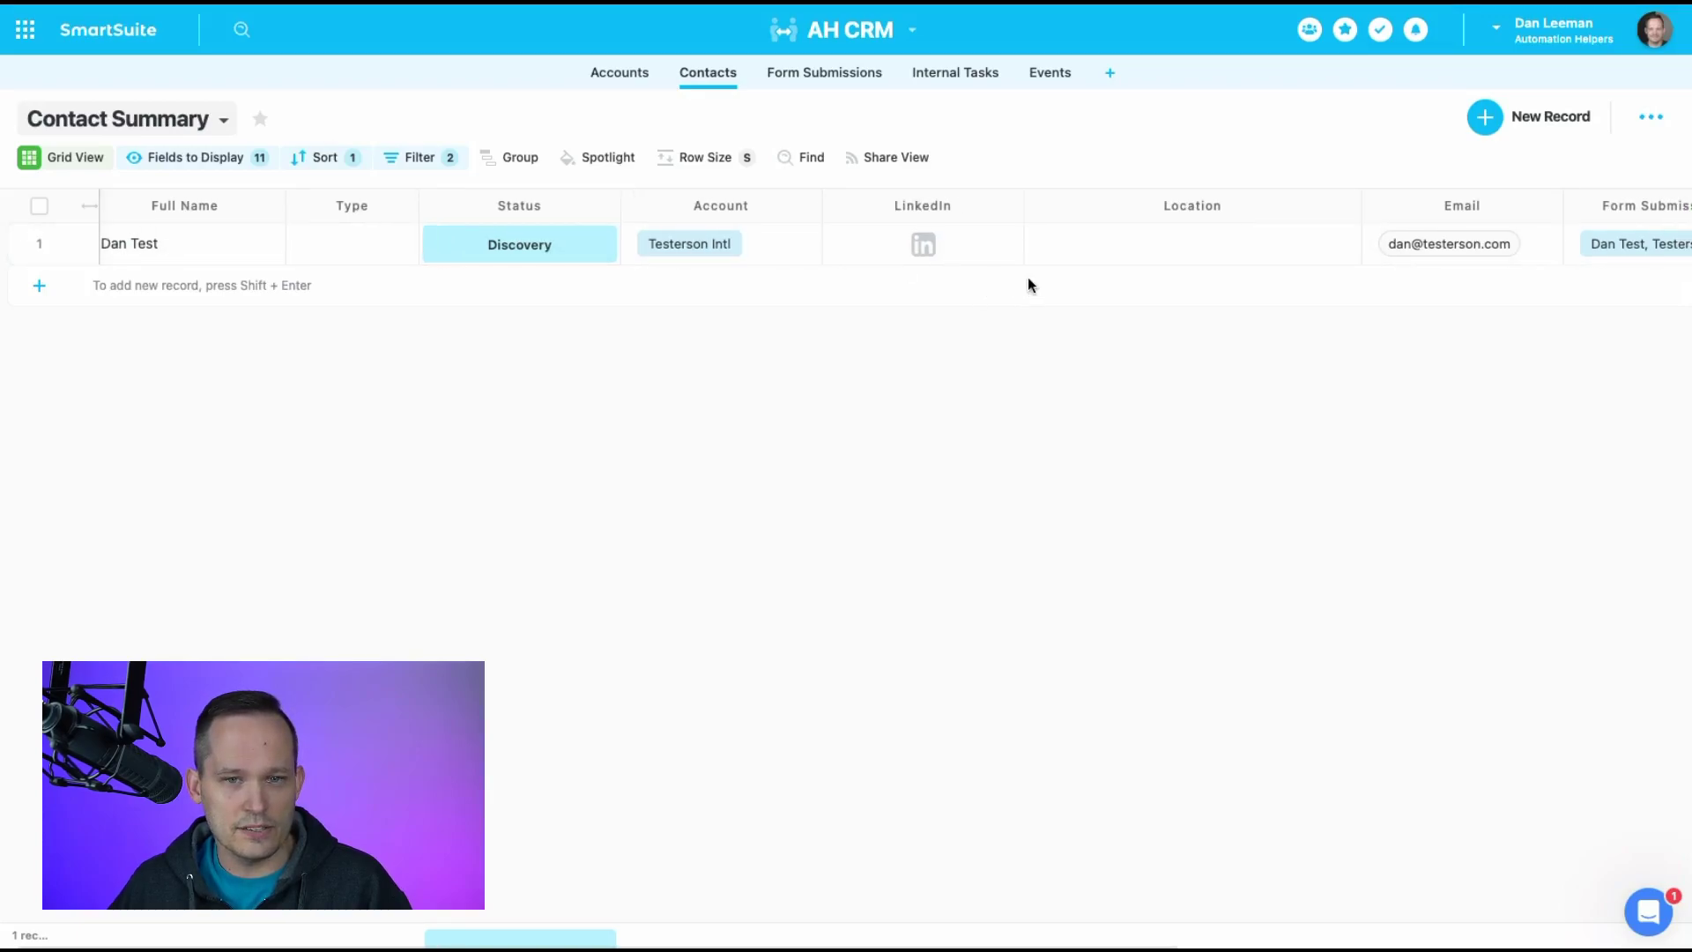
scroll(1459, 244, "right", 5)
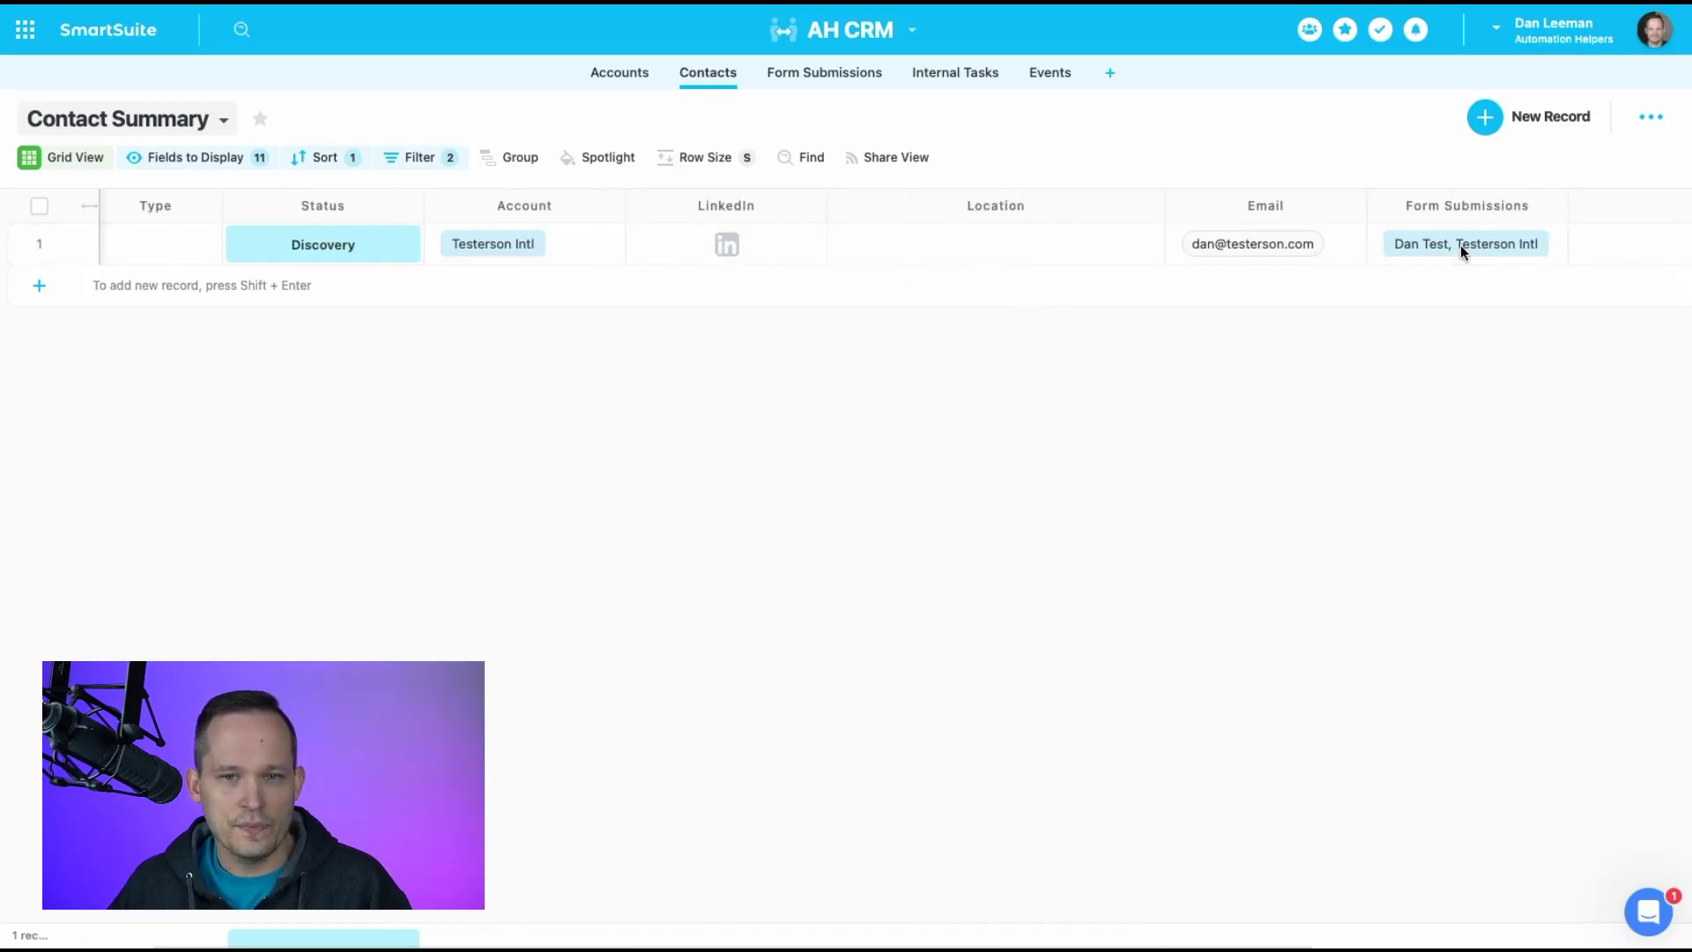
left_click(1486, 254)
left_click(1477, 243)
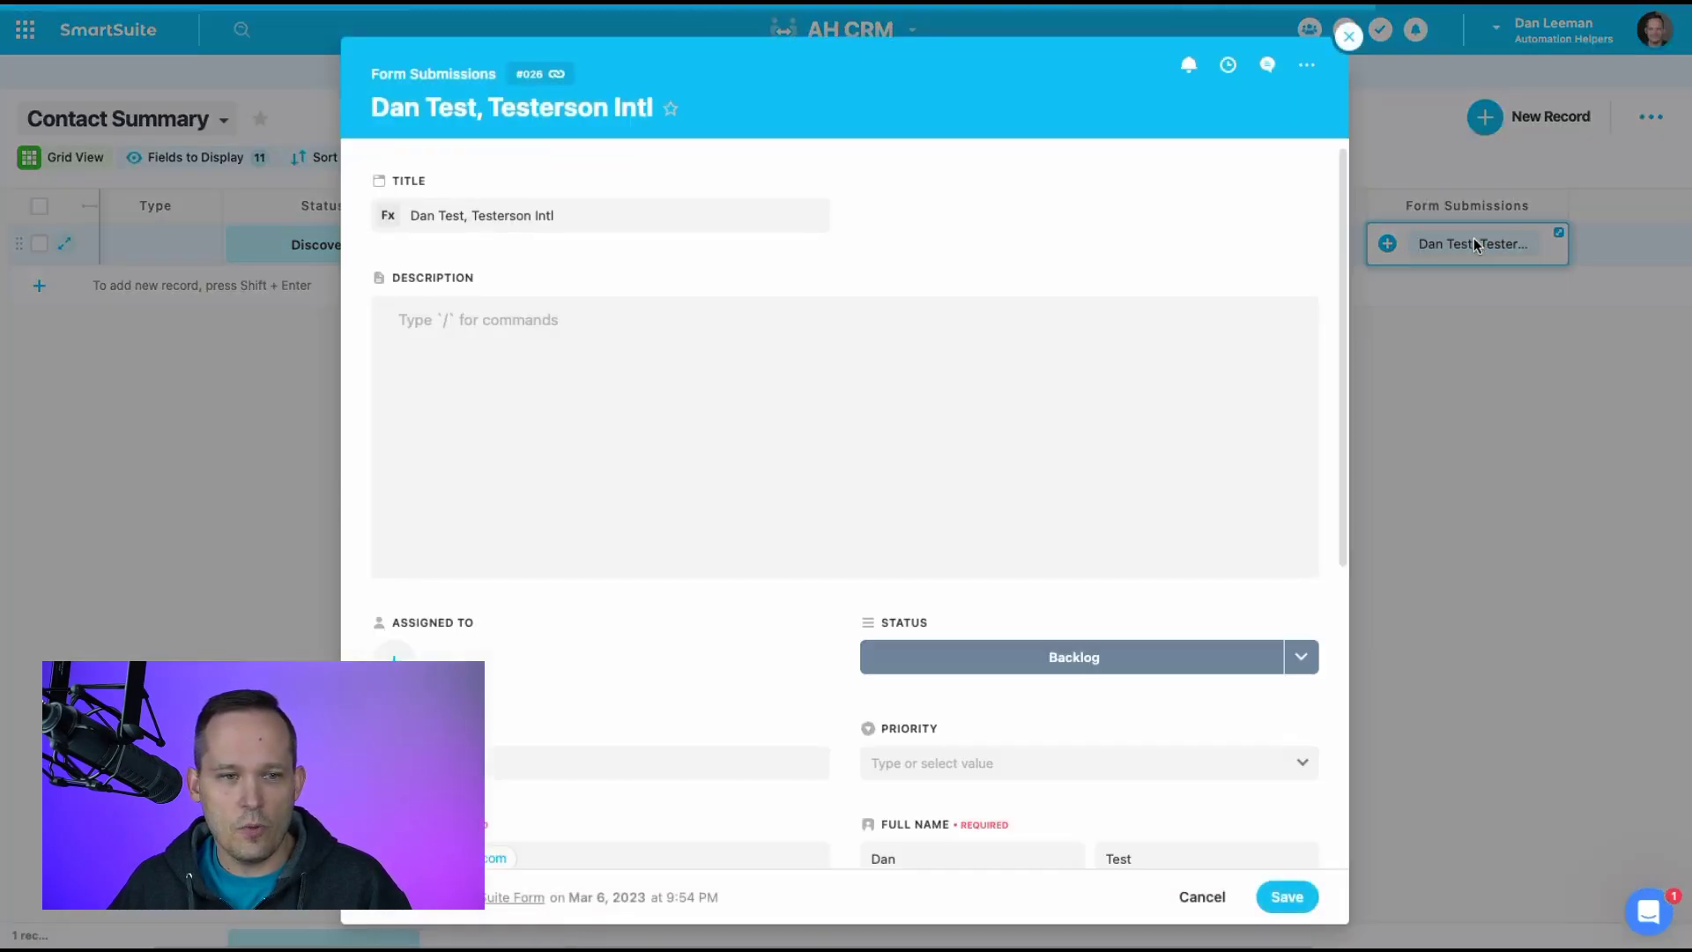
scroll(1201, 373, "down", 3)
scroll(1122, 468, "down", 2)
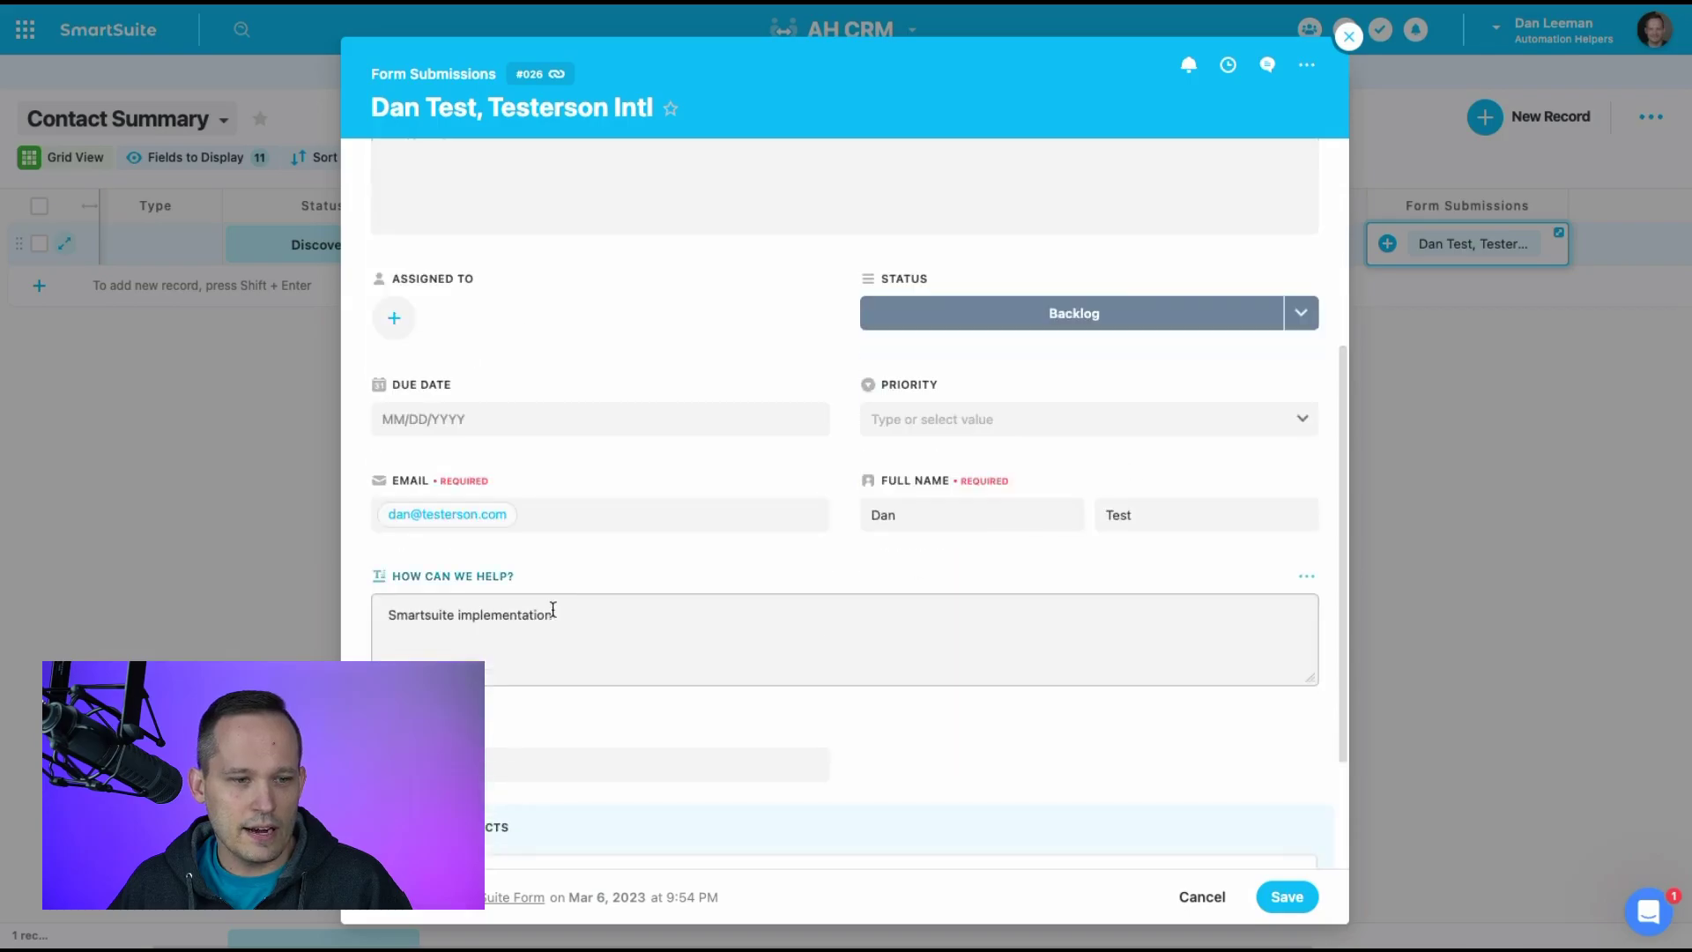
left_click(1347, 38)
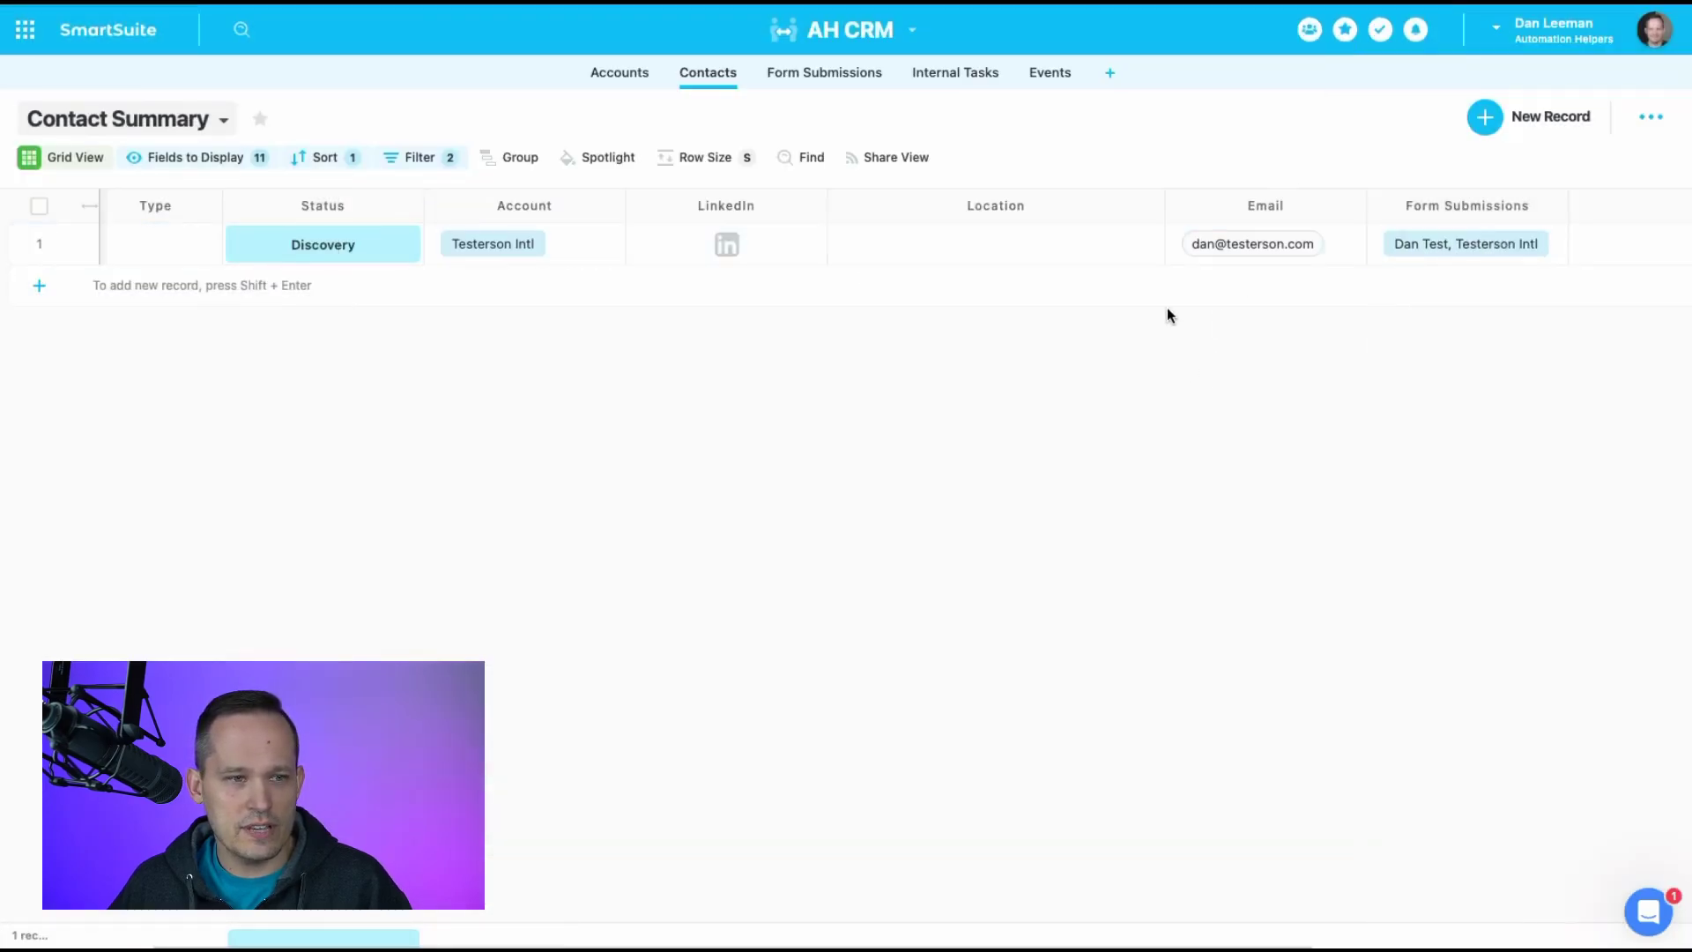
Open the contact's linked Testerson Intl account record to verify it, then close it
left_click(663, 236)
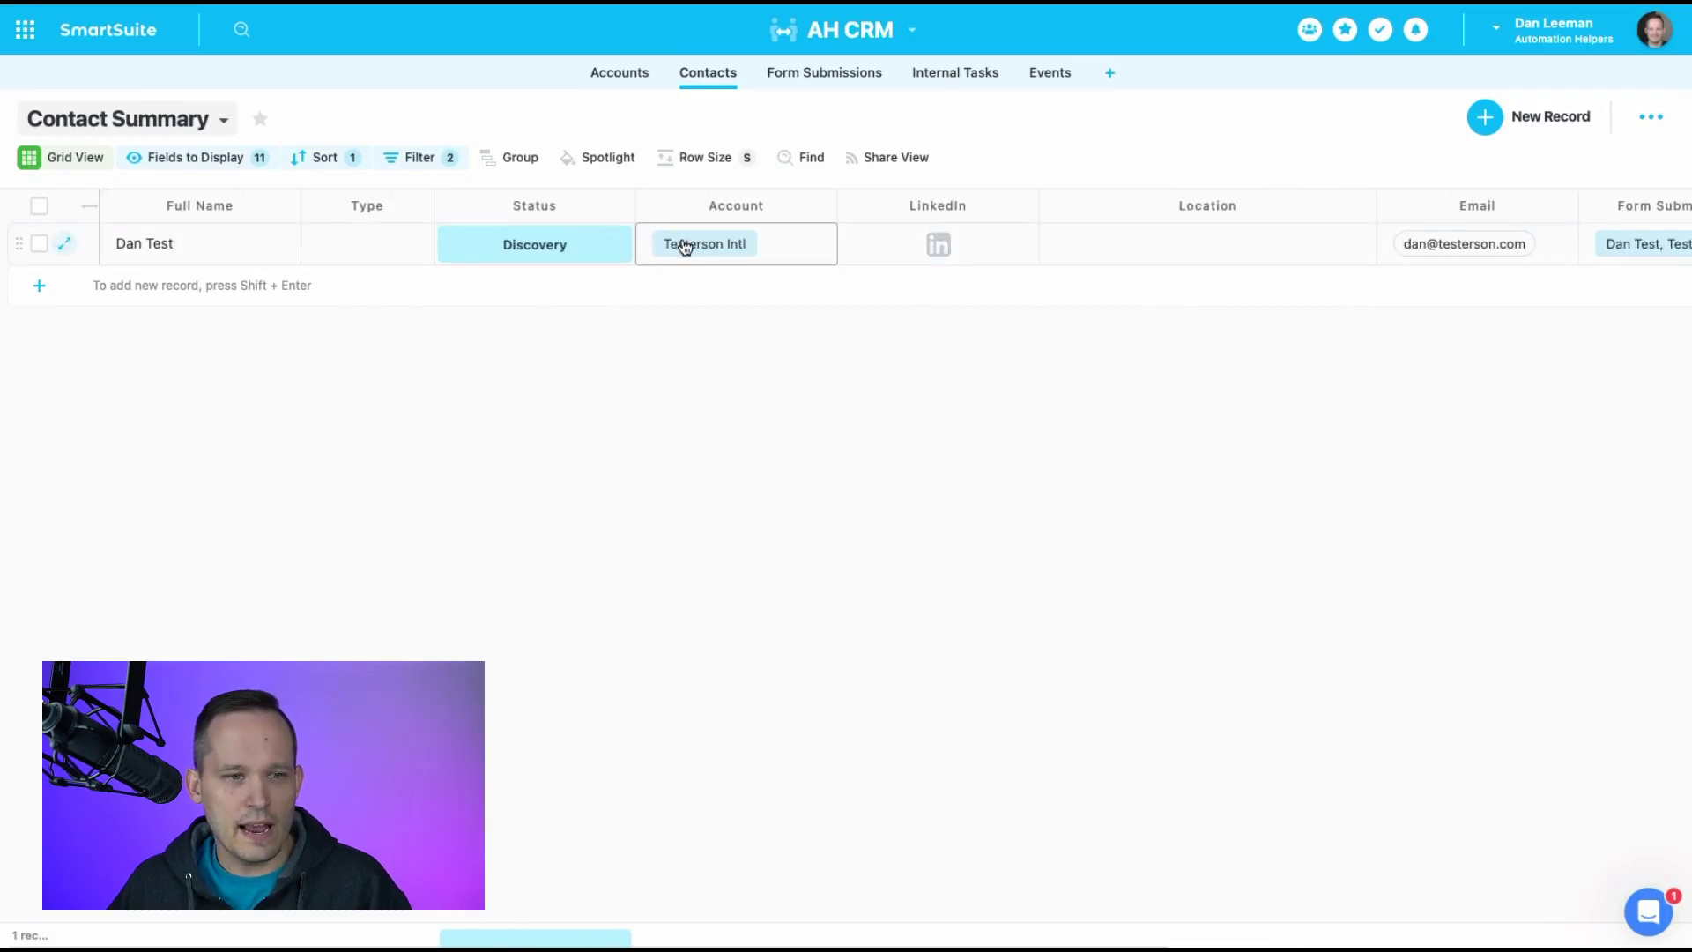
left_click(686, 247)
left_click(734, 242)
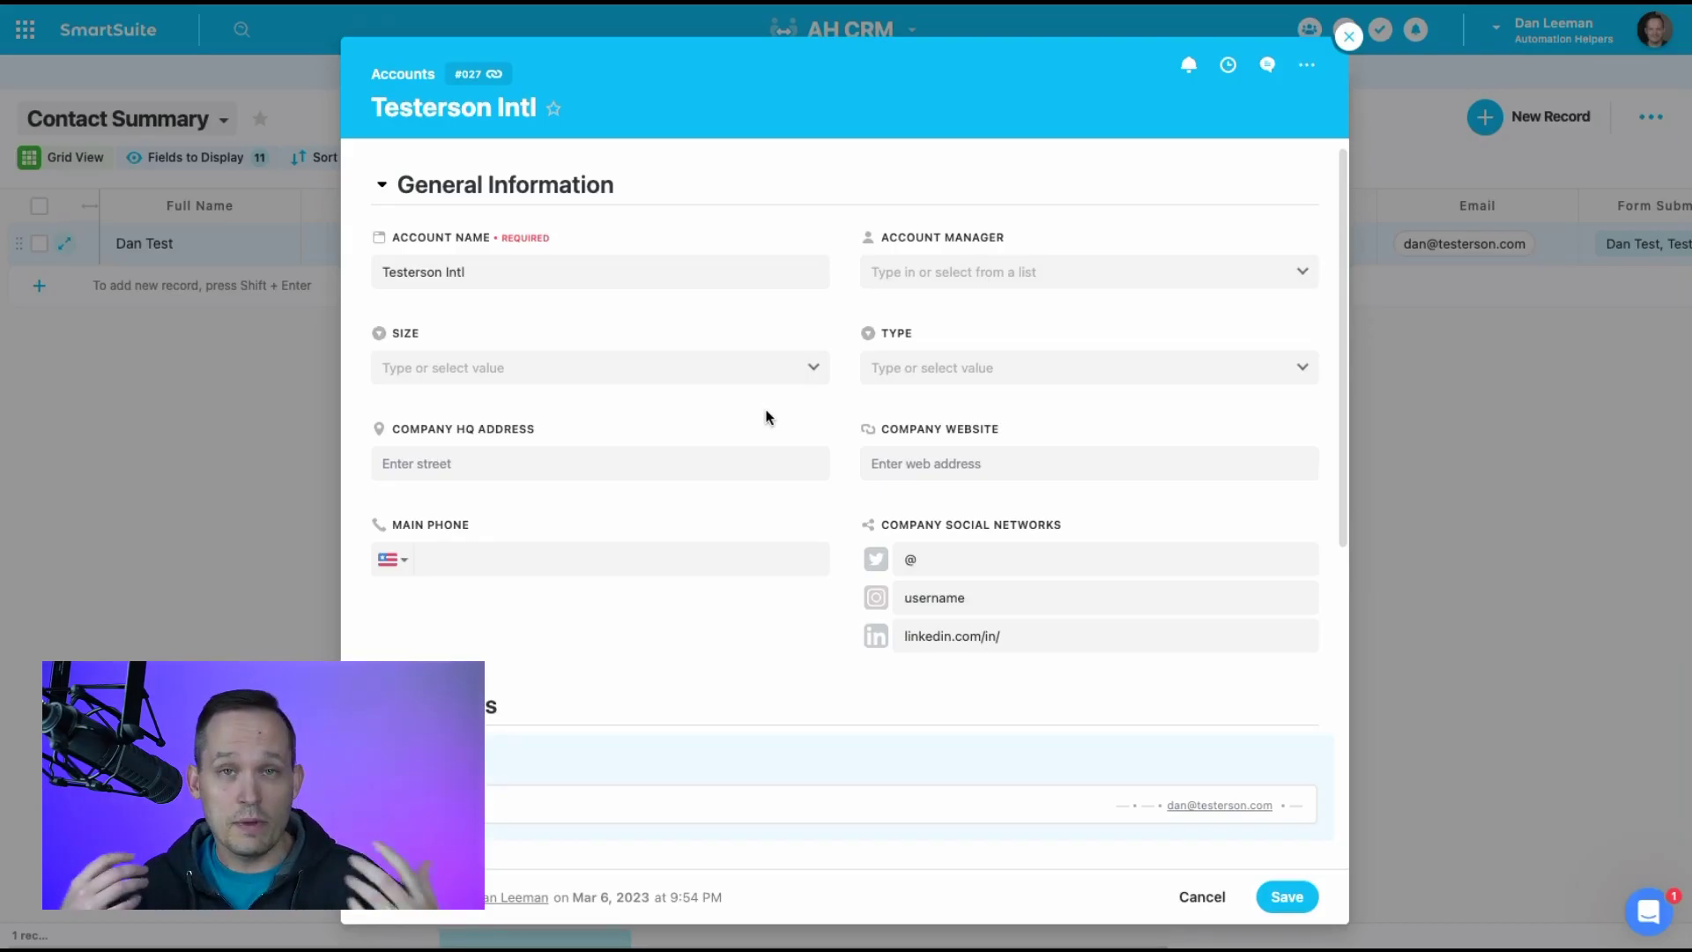
left_click(1348, 36)
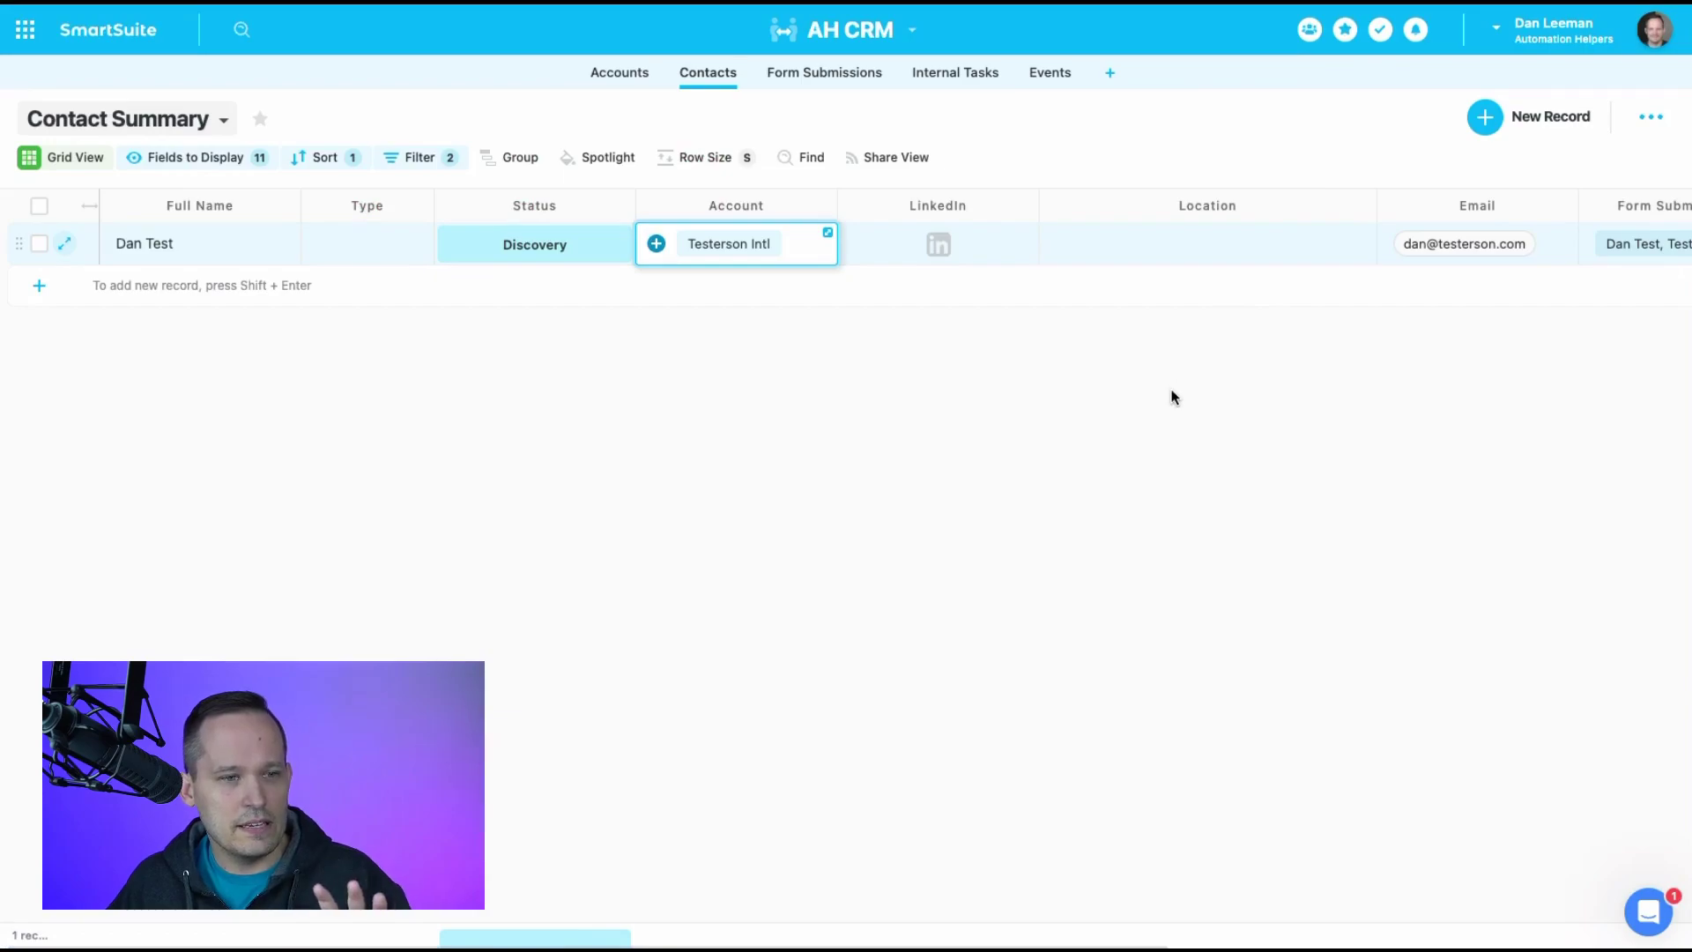